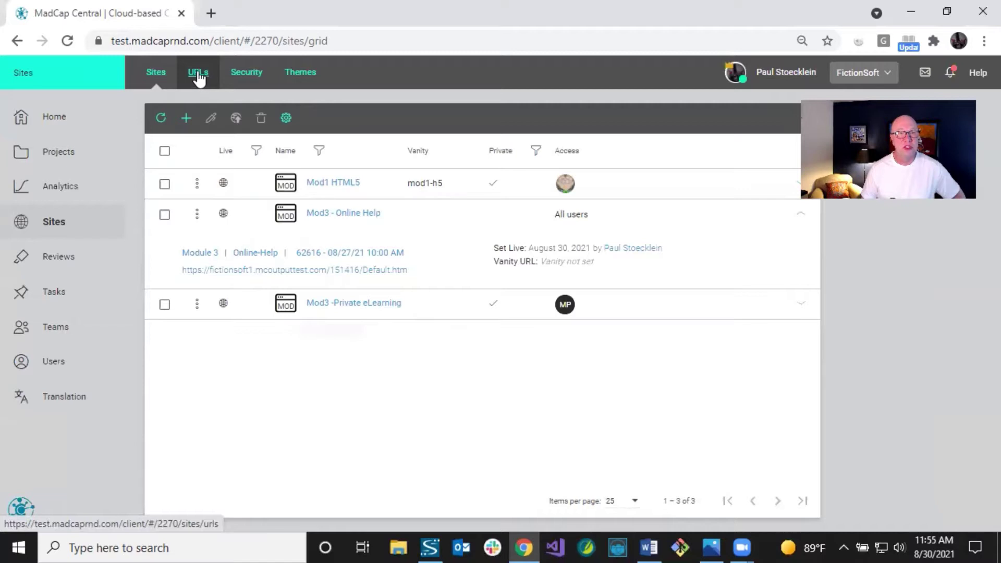
# Set the license vanity URL to fictionsofthelp, save it, and expand the Mod3 - Online Help site's details.
pyautogui.click(198, 77)
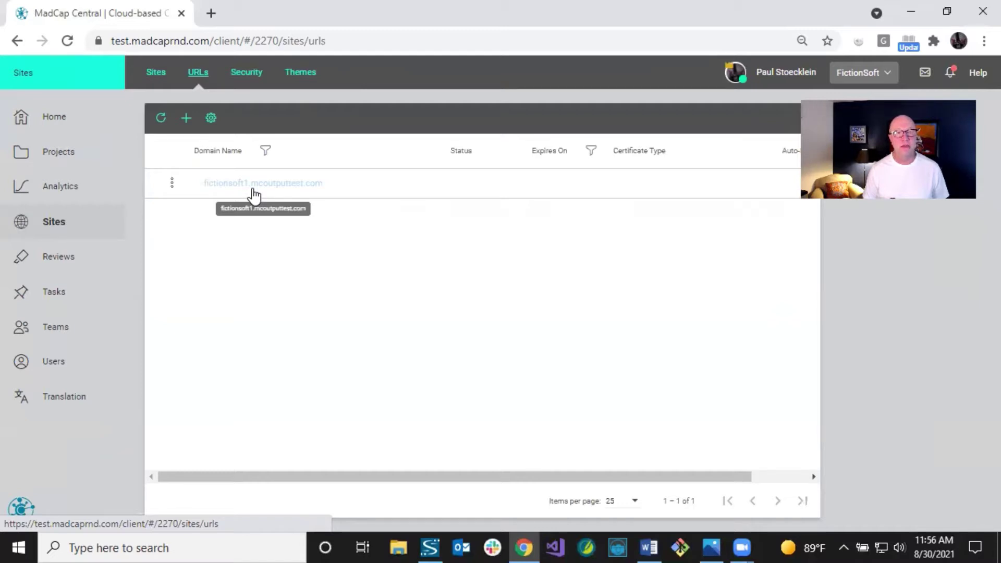
pyautogui.click(172, 188)
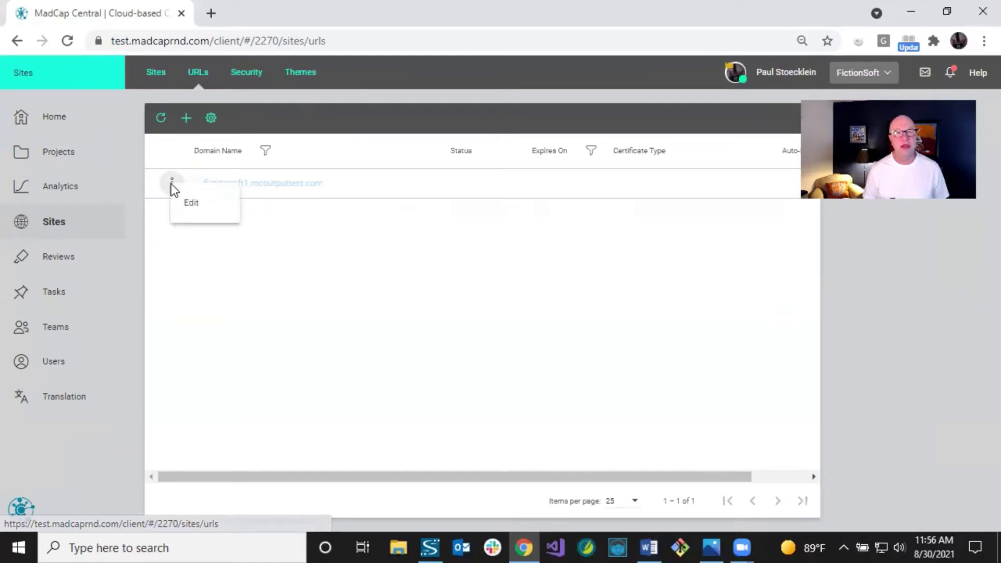
pyautogui.click(190, 203)
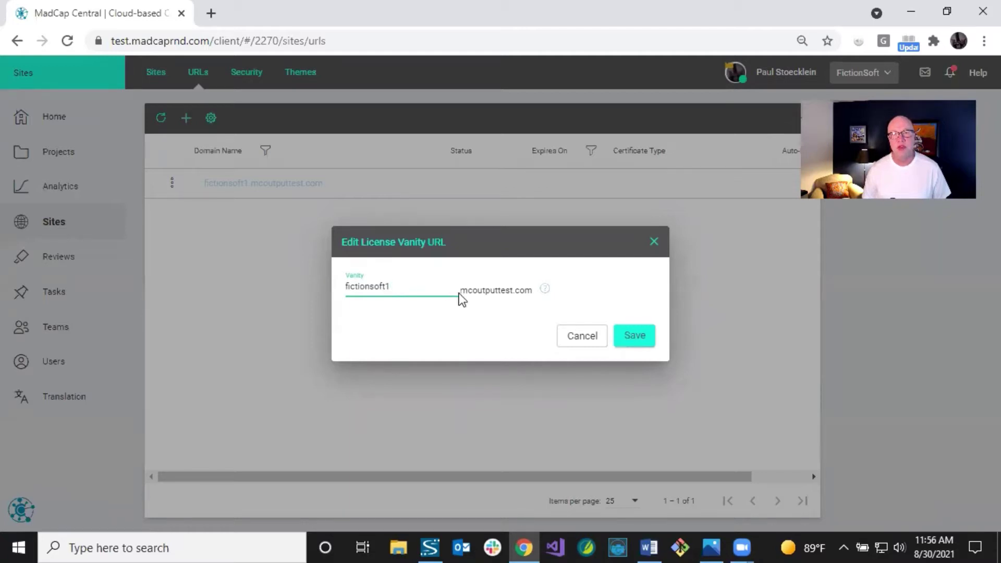
pyautogui.moveTo(460, 292); pyautogui.dragTo(501, 302)
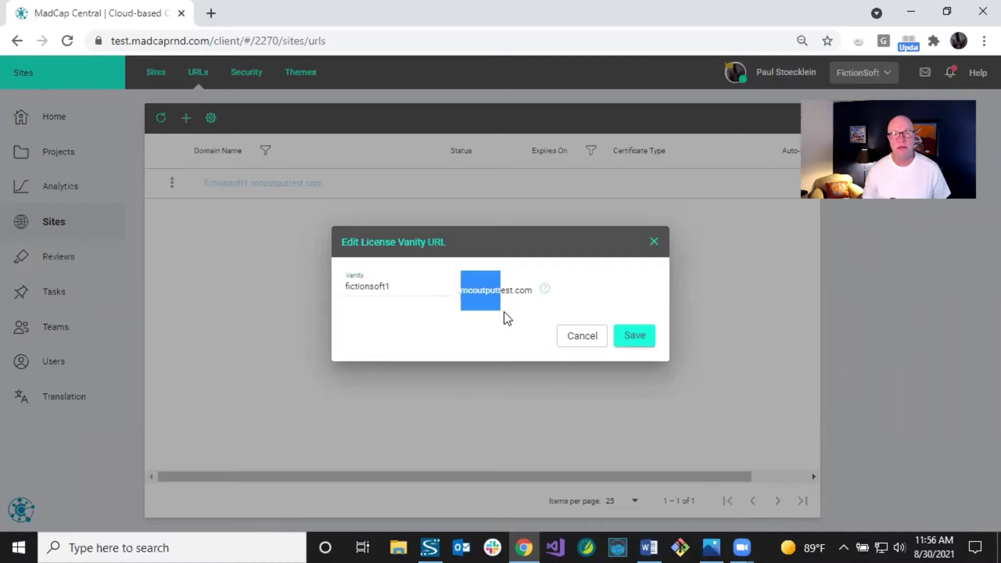
pyautogui.click(506, 295)
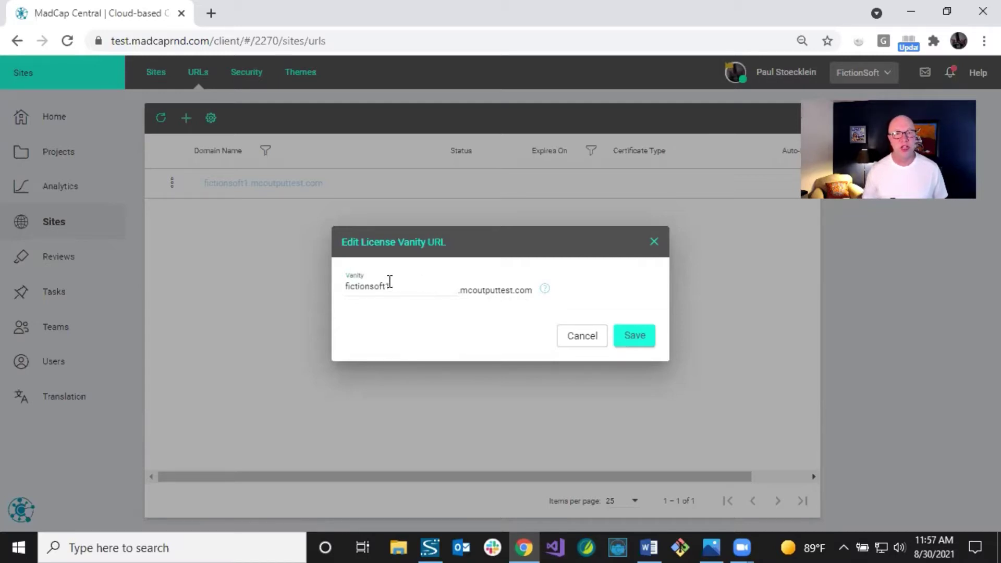
pyautogui.click(399, 286)
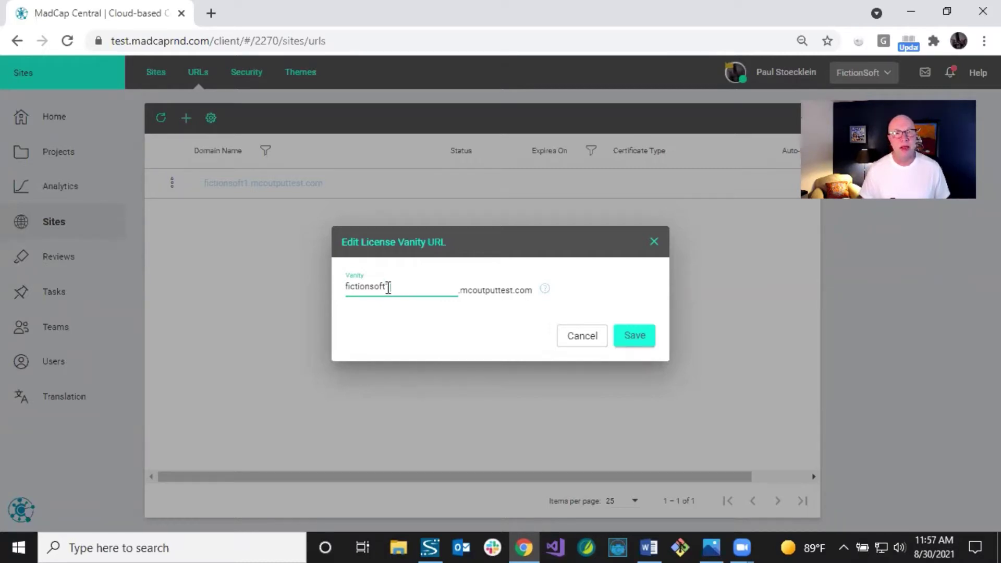
pyautogui.moveTo(390, 287); pyautogui.dragTo(385, 287)
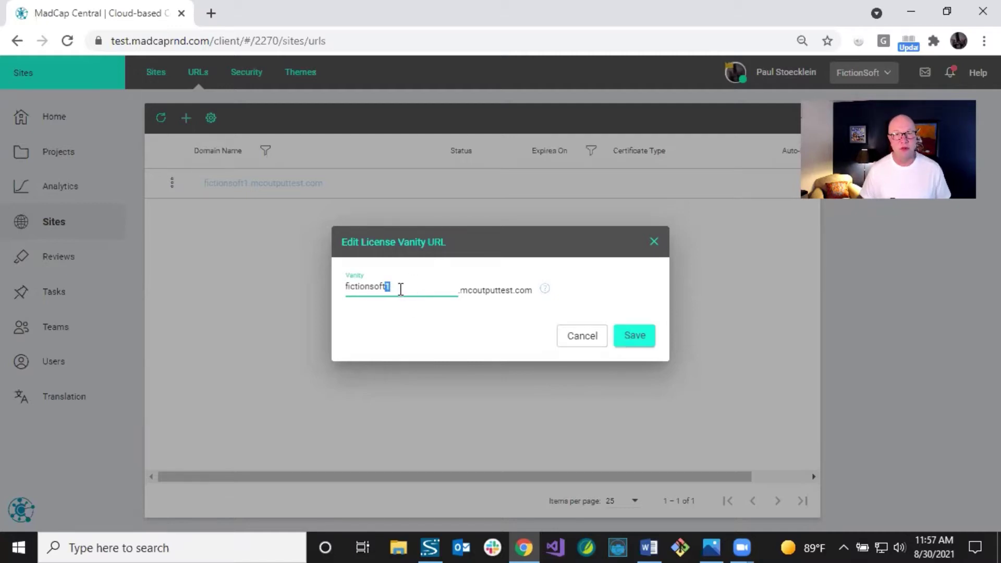
pyautogui.press('BackSpace')
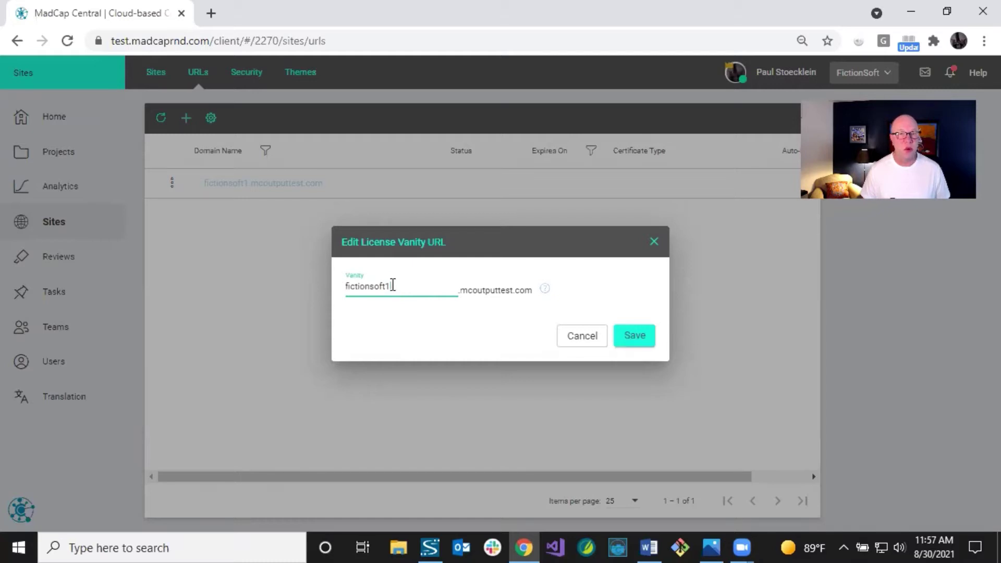
pyautogui.hotkey('ctrl', 'z')
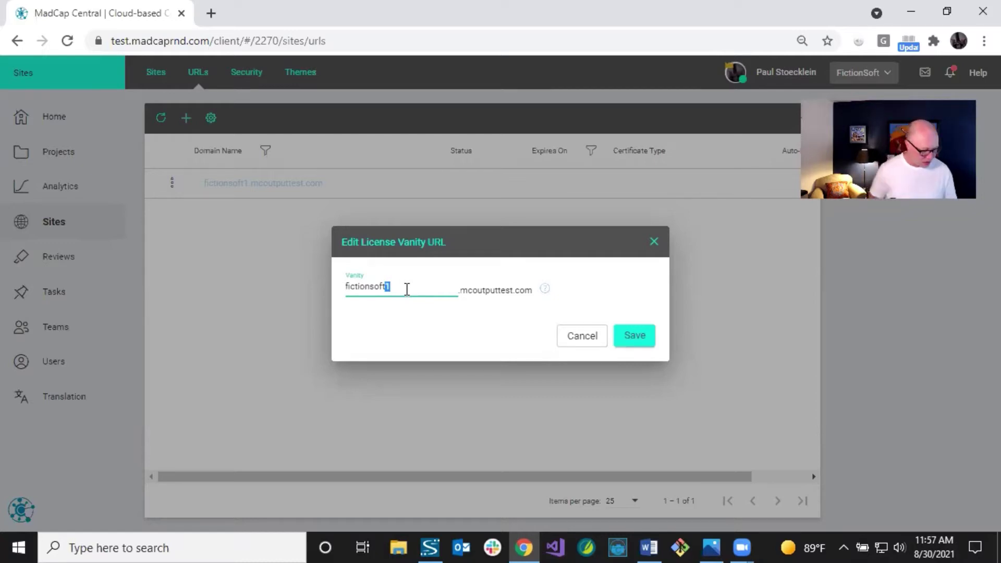
pyautogui.write('help')
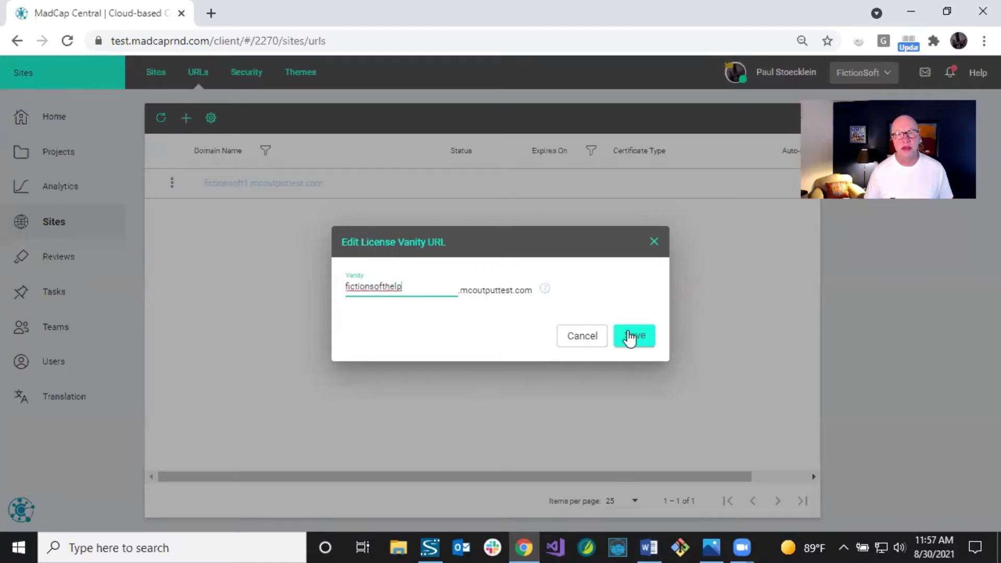
pyautogui.click(630, 336)
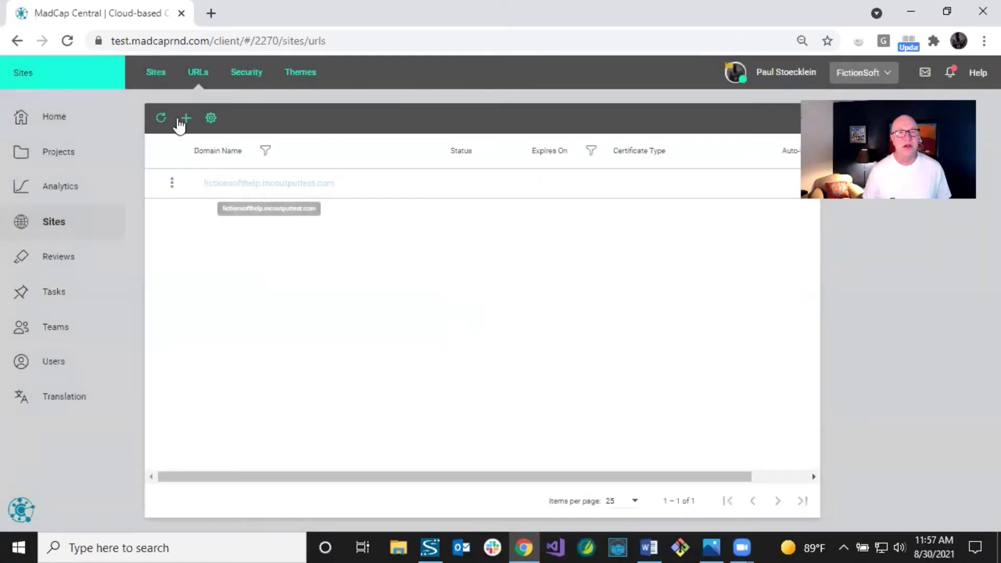
pyautogui.click(156, 72)
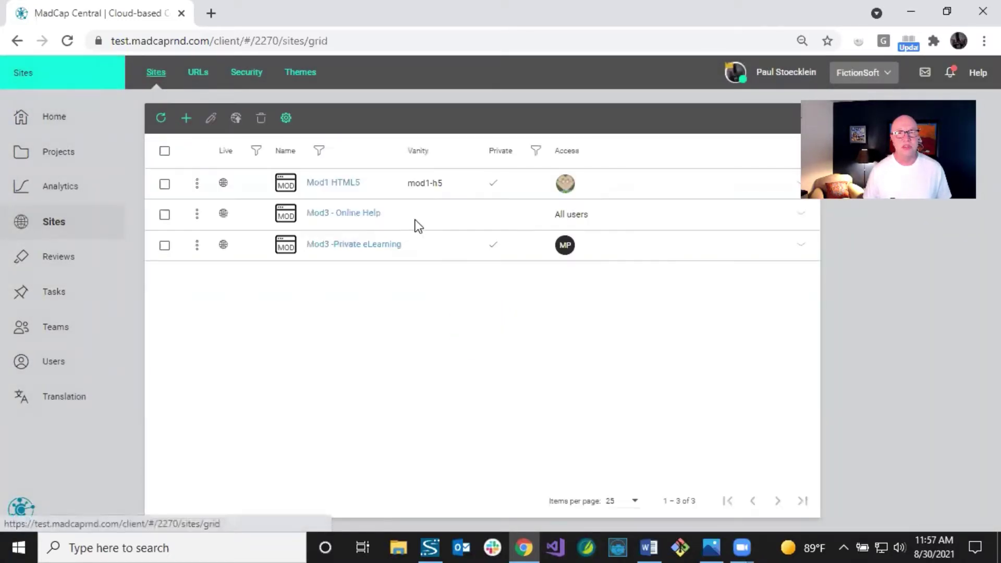
pyautogui.click(411, 222)
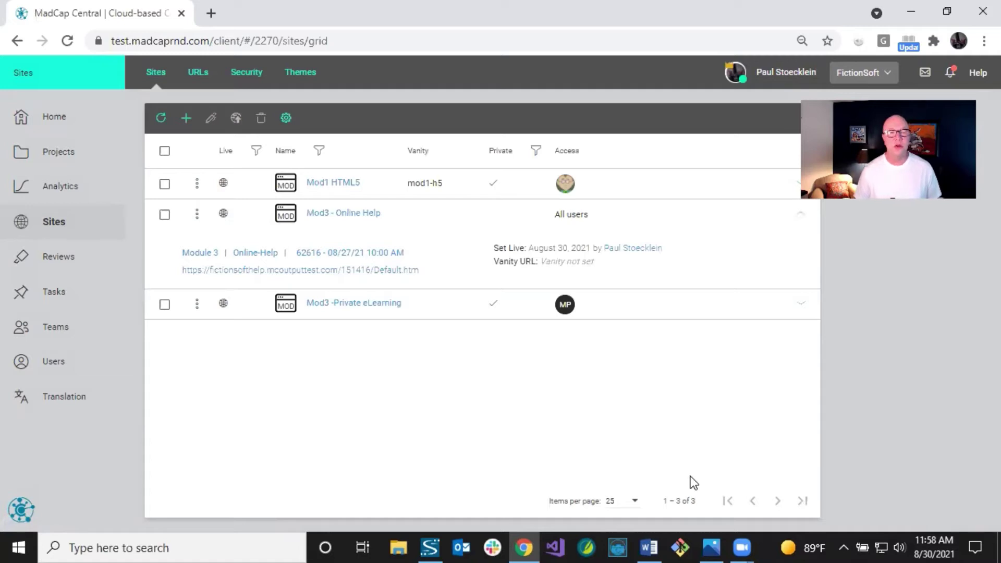
# Switch to Photos to examine the sample CNAME record settings in CNAME.png, and return to MadCap Central.
pyautogui.click(717, 545)
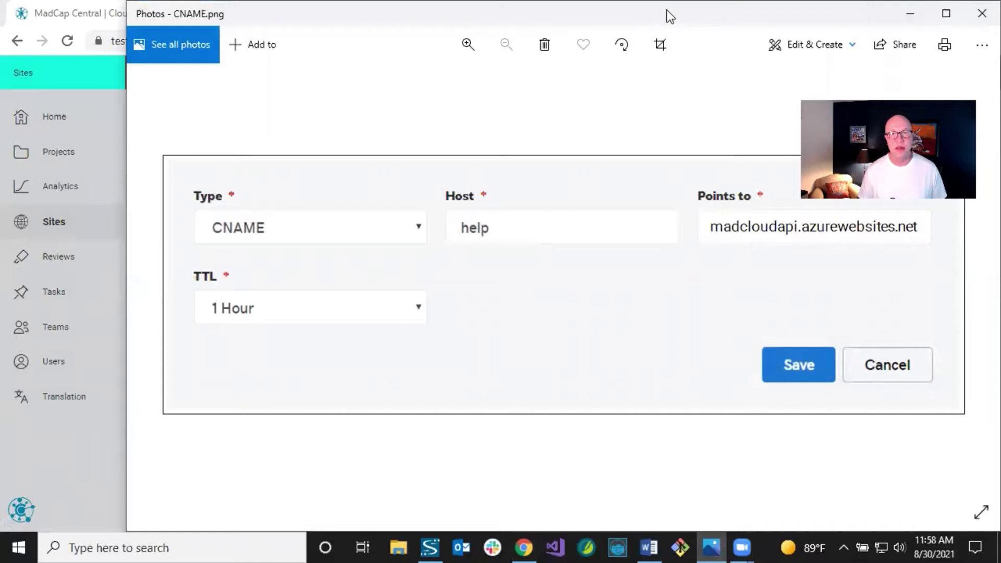
pyautogui.moveTo(667, 11); pyautogui.dragTo(565, 34)
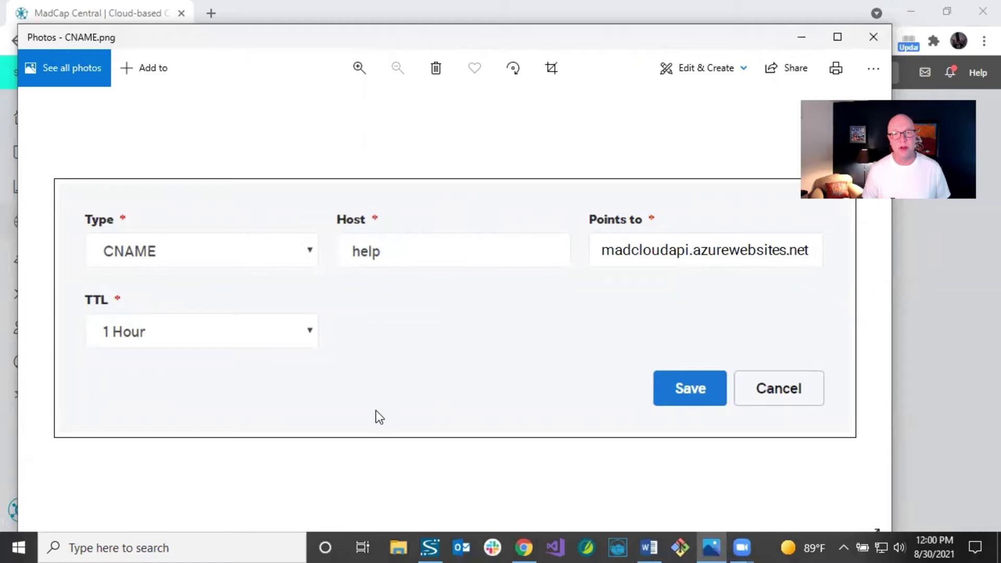
pyautogui.click(801, 40)
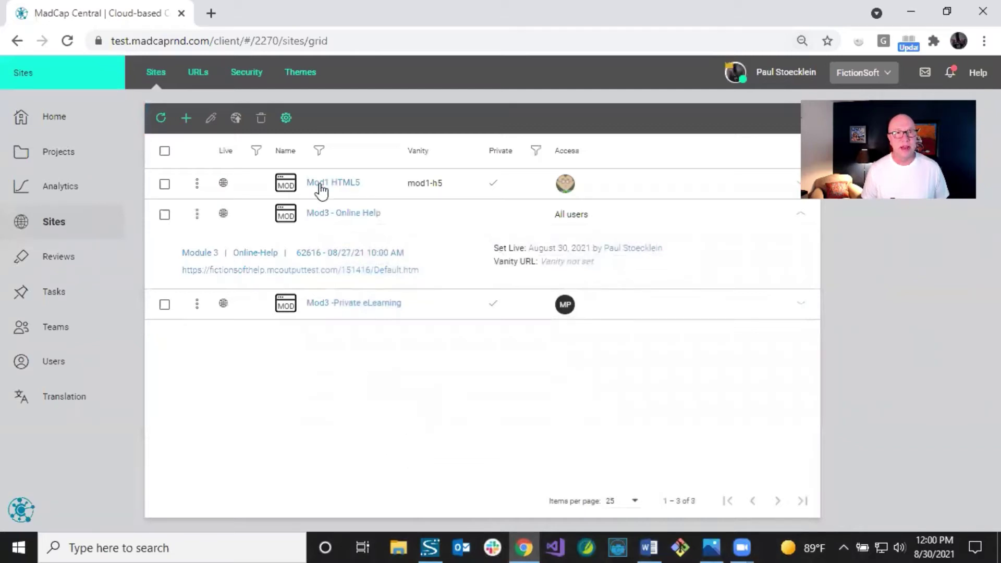
# Start adding a host mapped domain, enter help.madcaptest2.com as its address, and validate the domain.
pyautogui.click(198, 73)
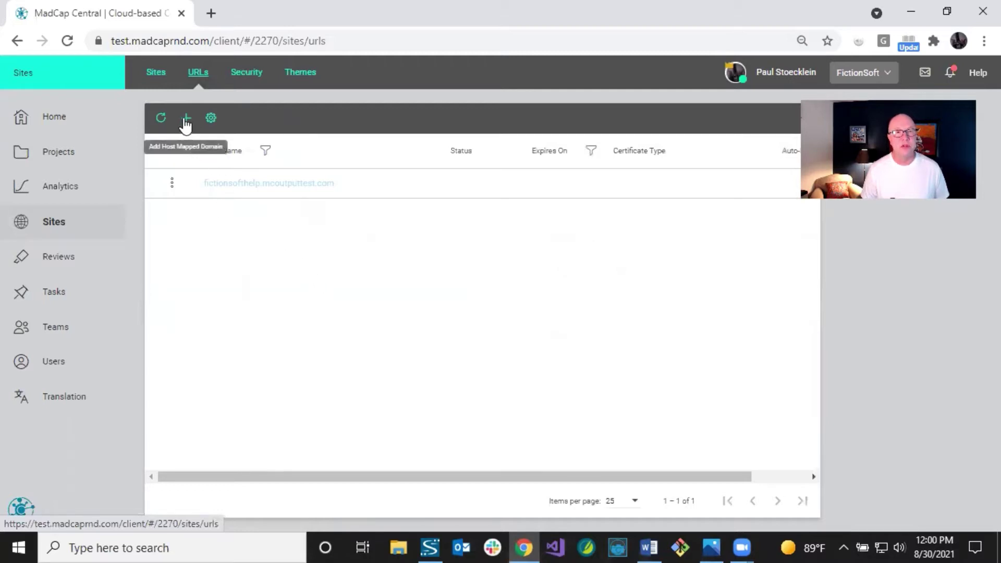
pyautogui.click(186, 120)
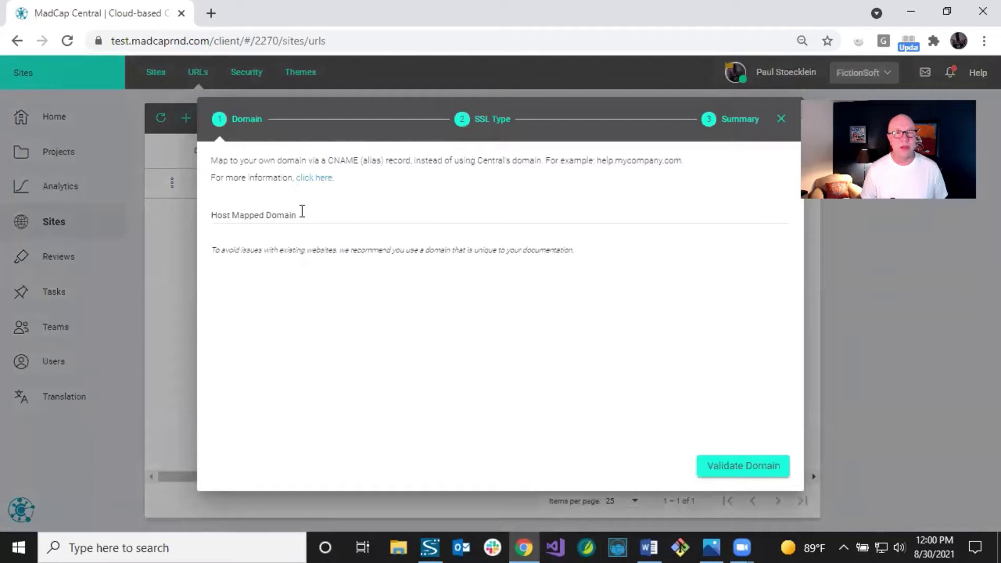
pyautogui.click(302, 211)
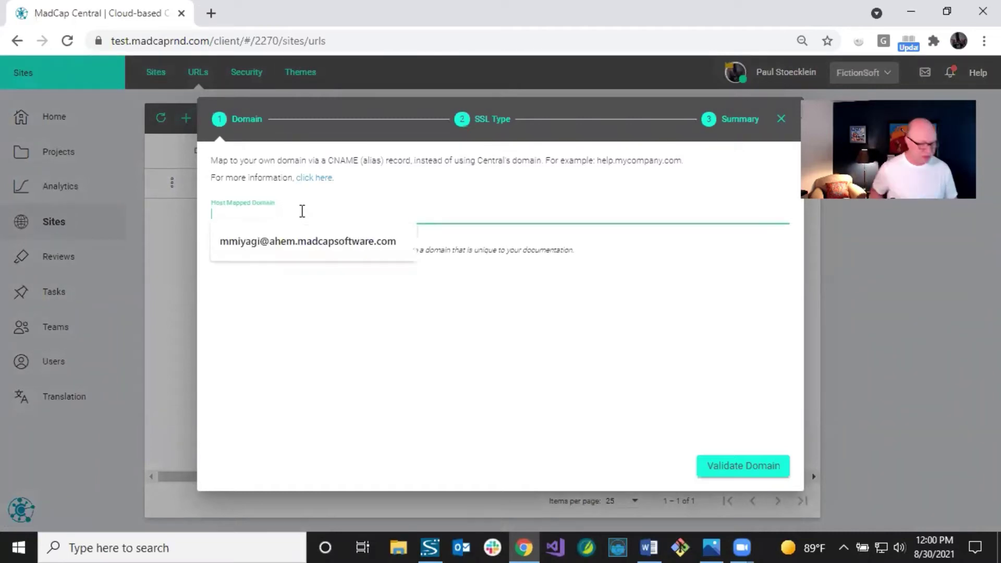
pyautogui.write('hel')
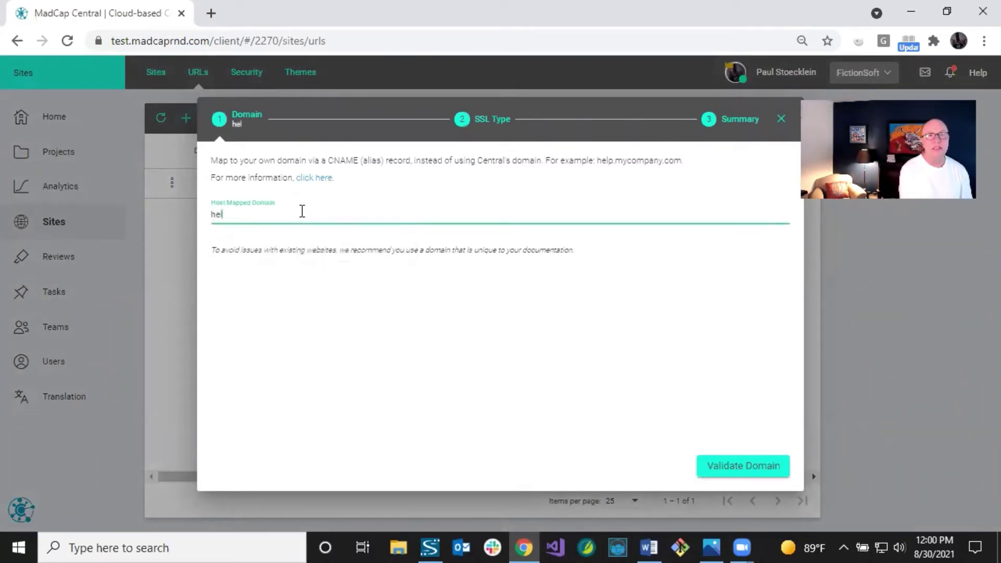
pyautogui.write('p.m')
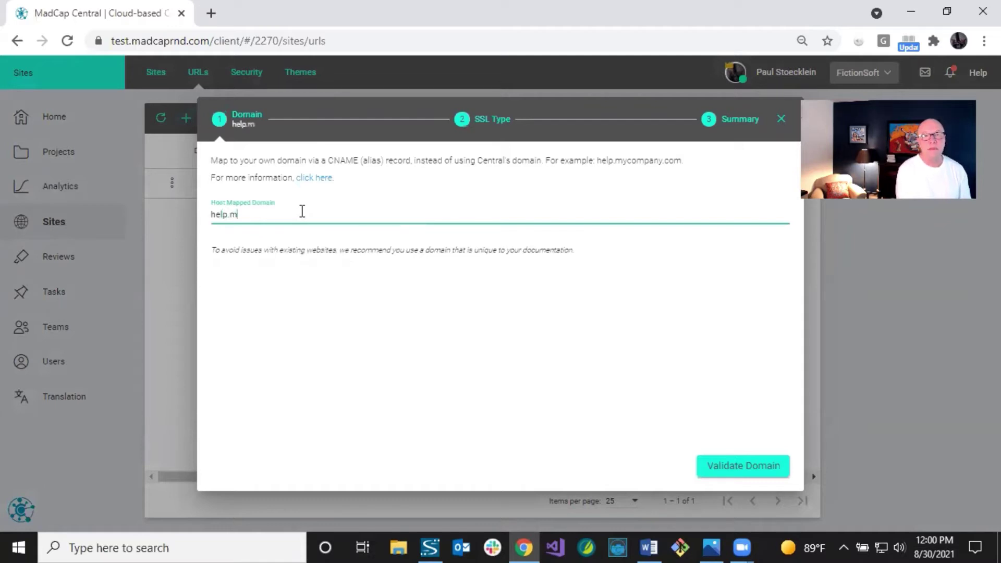
pyautogui.write('adcaptest2.com')
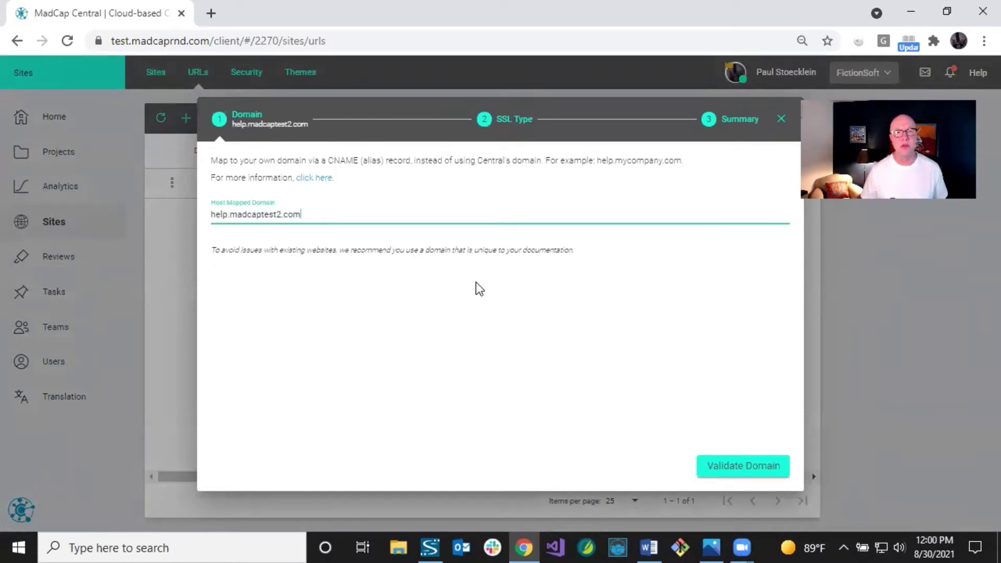
pyautogui.click(740, 467)
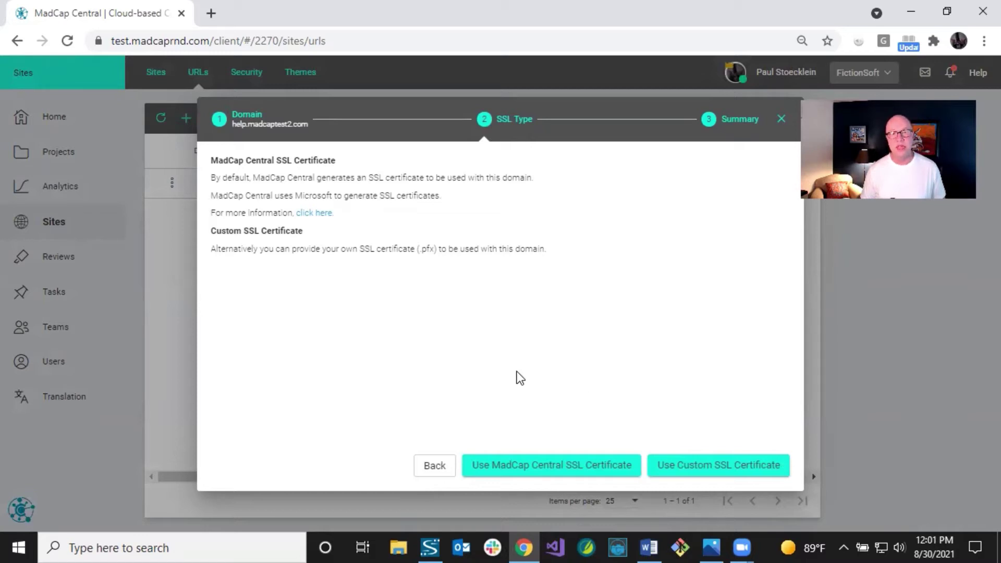
# Choose the MadCap Central SSL certificate, bind it to the new host mapped domain, and close the domain's settings.
pyautogui.click(529, 467)
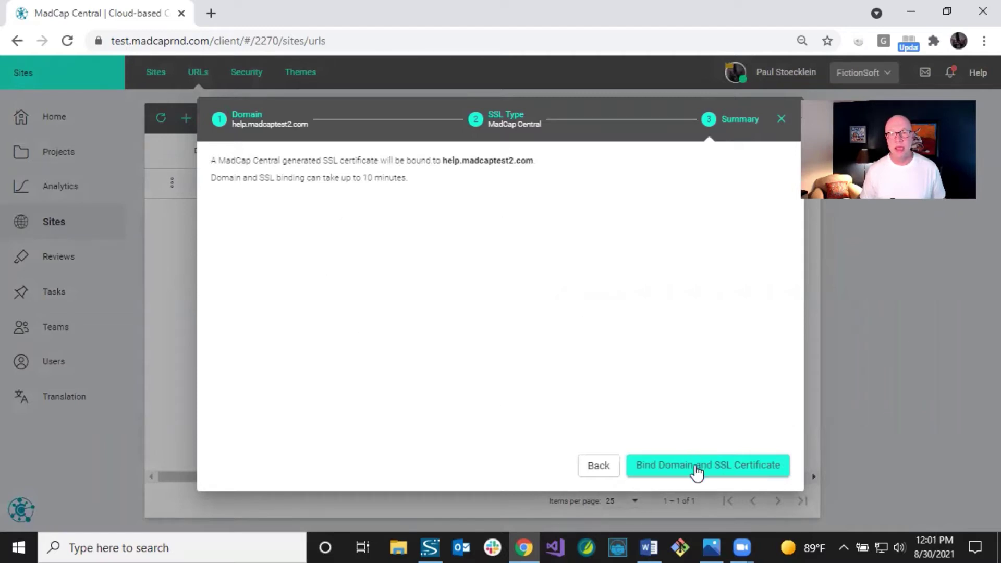
pyautogui.click(696, 470)
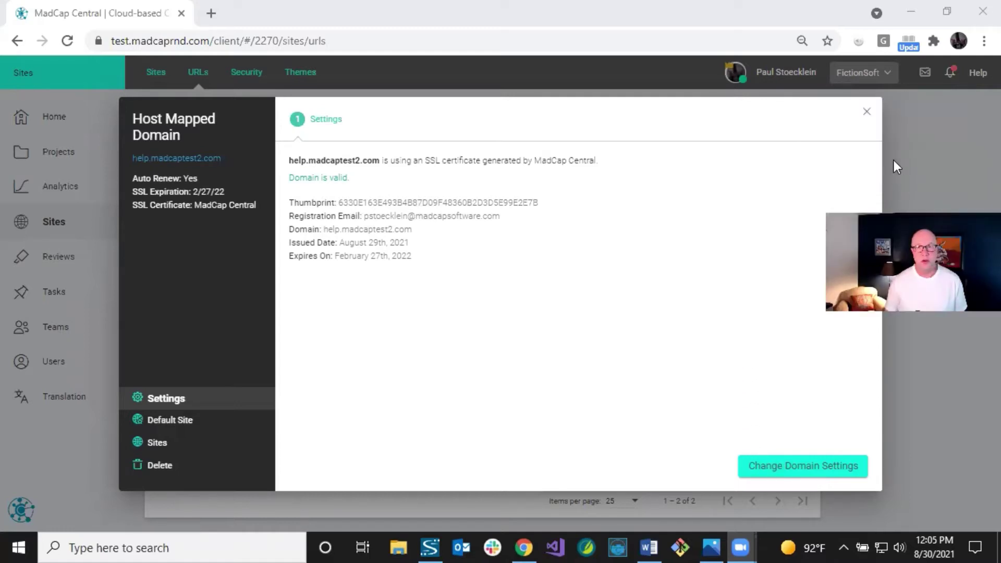
pyautogui.click(867, 117)
pyautogui.click(866, 116)
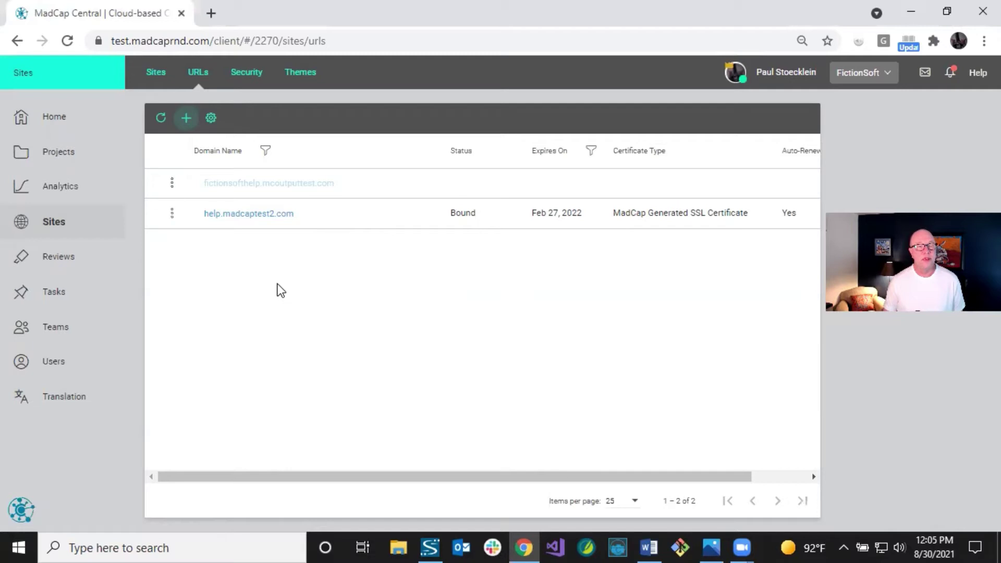
# Assign the domain help.madcaptest2.com to the Mod3 - Online Help site, save the change, and refresh the sites list.
pyautogui.click(158, 75)
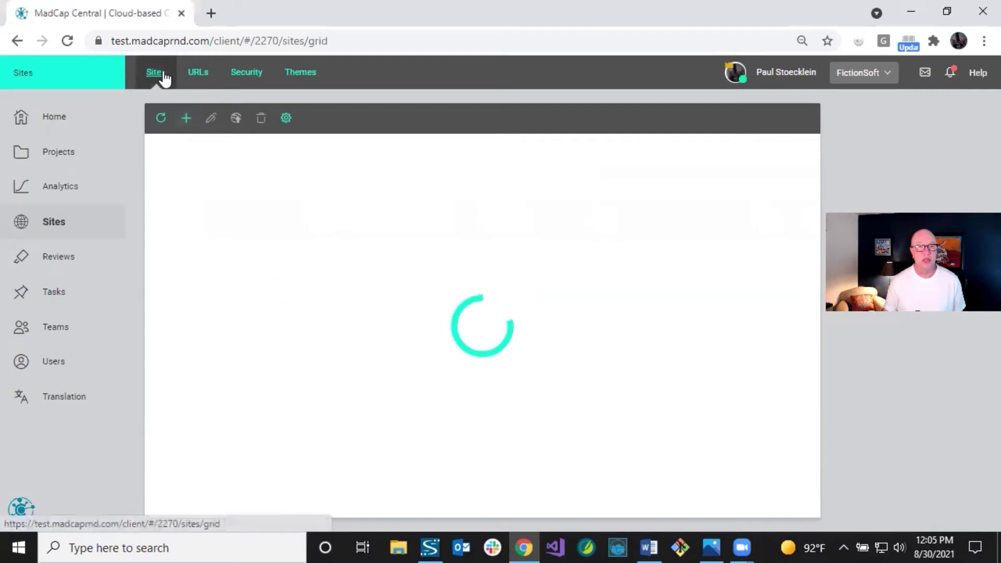
pyautogui.click(412, 213)
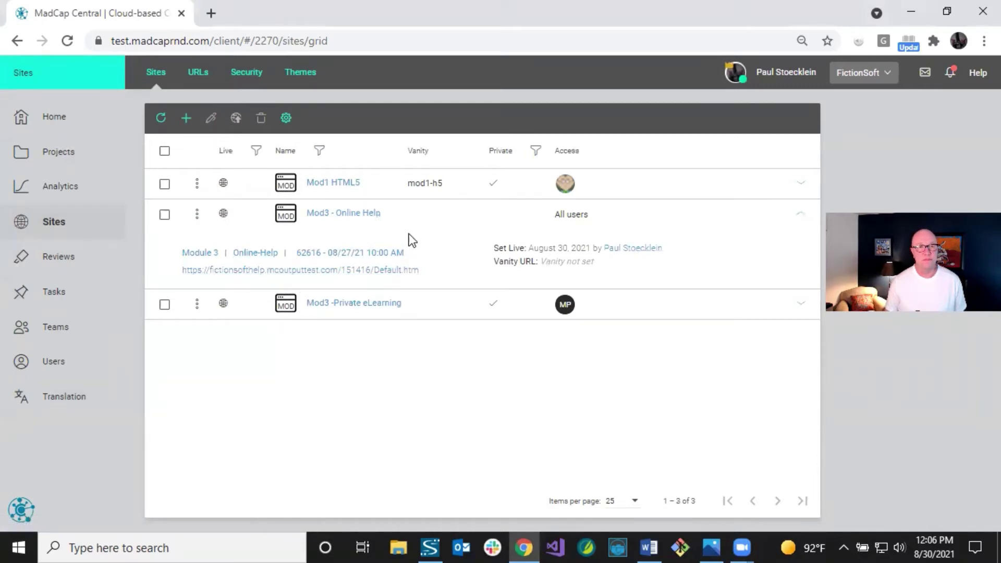
pyautogui.click(323, 213)
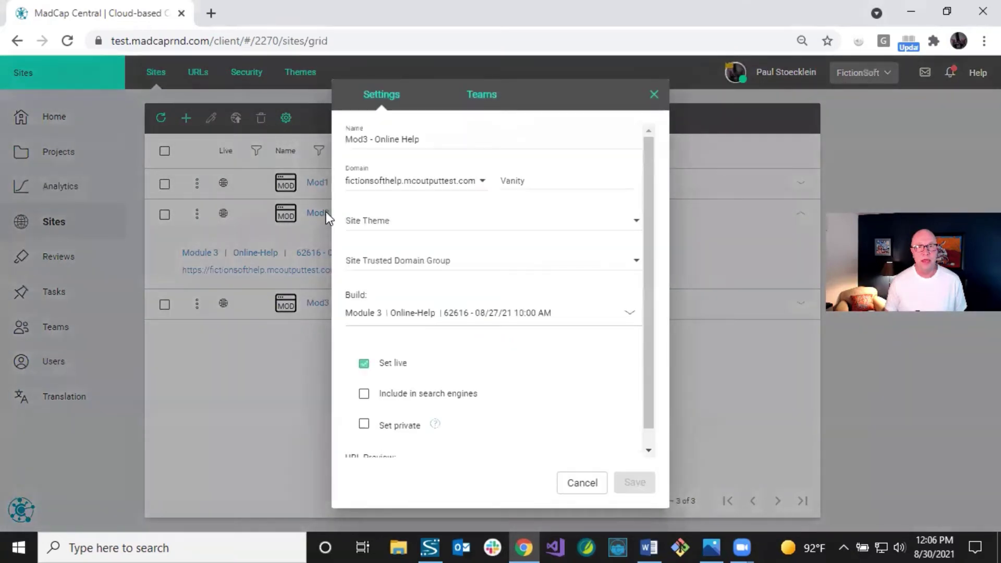
pyautogui.click(402, 182)
pyautogui.click(386, 208)
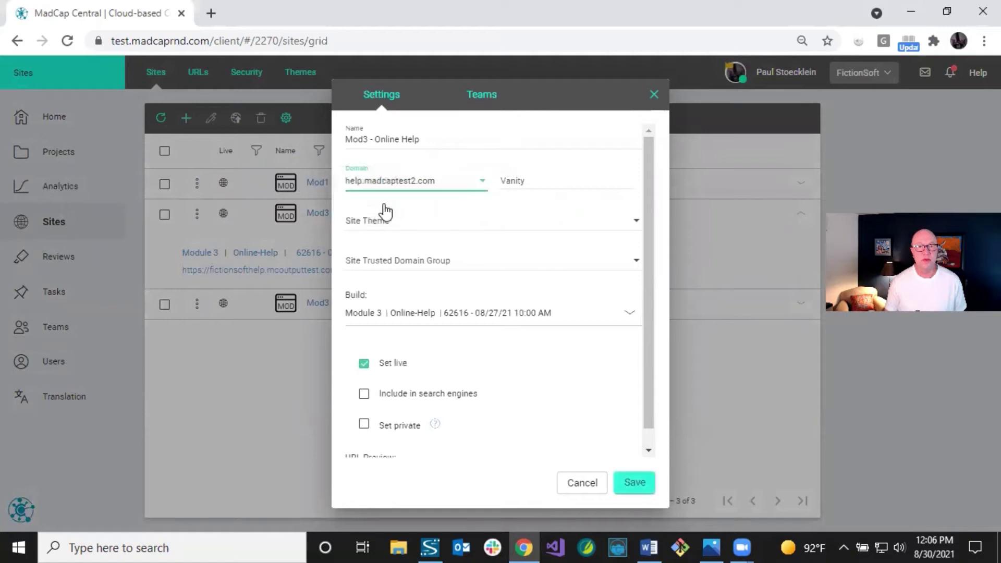
pyautogui.click(627, 482)
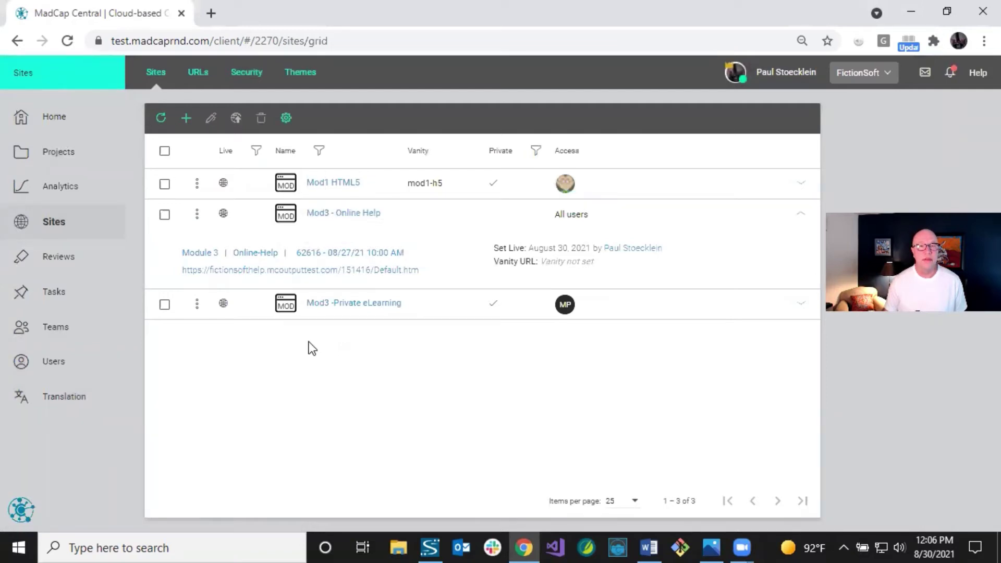
pyautogui.click(161, 119)
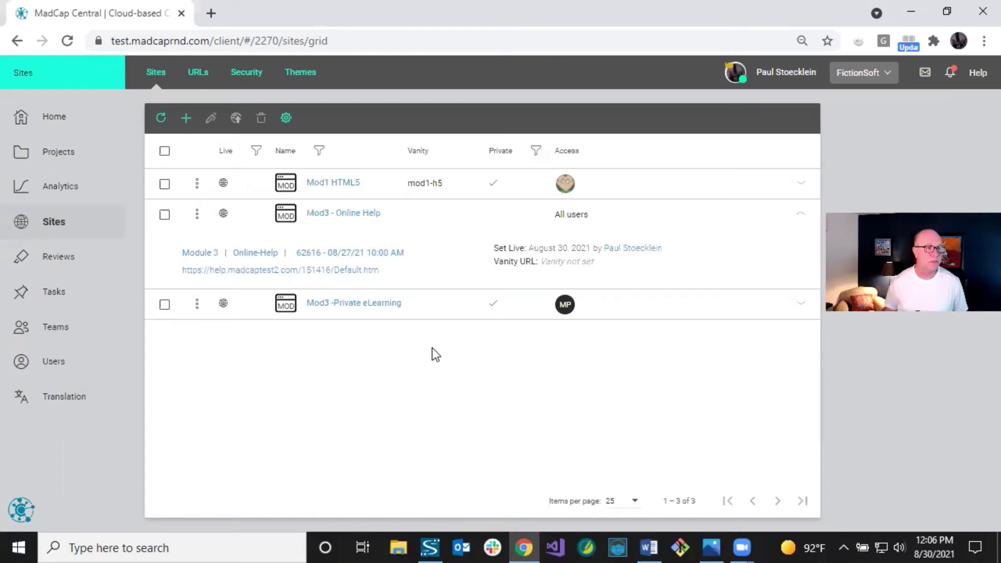
# Set the Mod1 HTML5 site's domain to help.madcaptest2.com and save its settings.
pyautogui.click(378, 183)
pyautogui.click(335, 185)
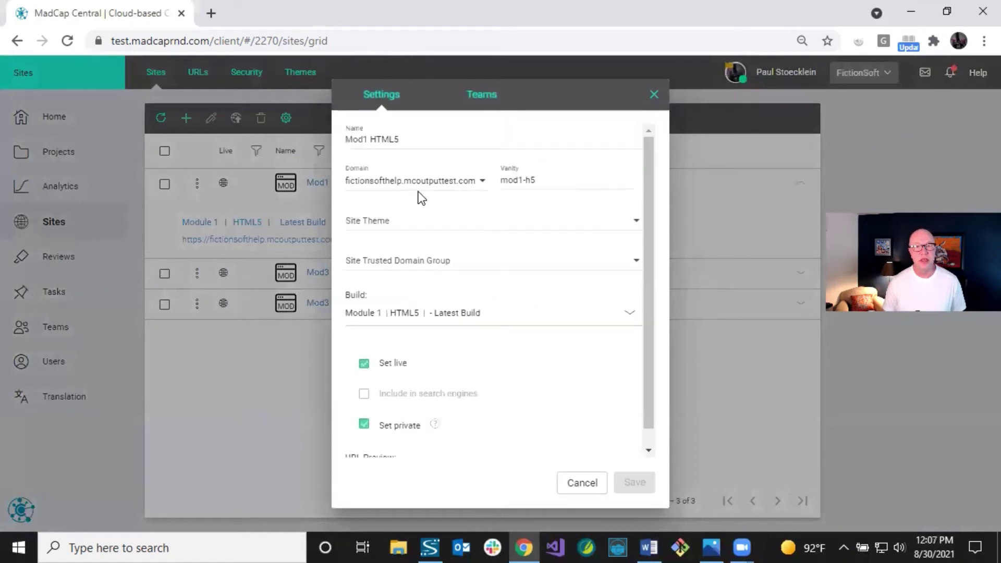
pyautogui.click(479, 182)
pyautogui.click(422, 210)
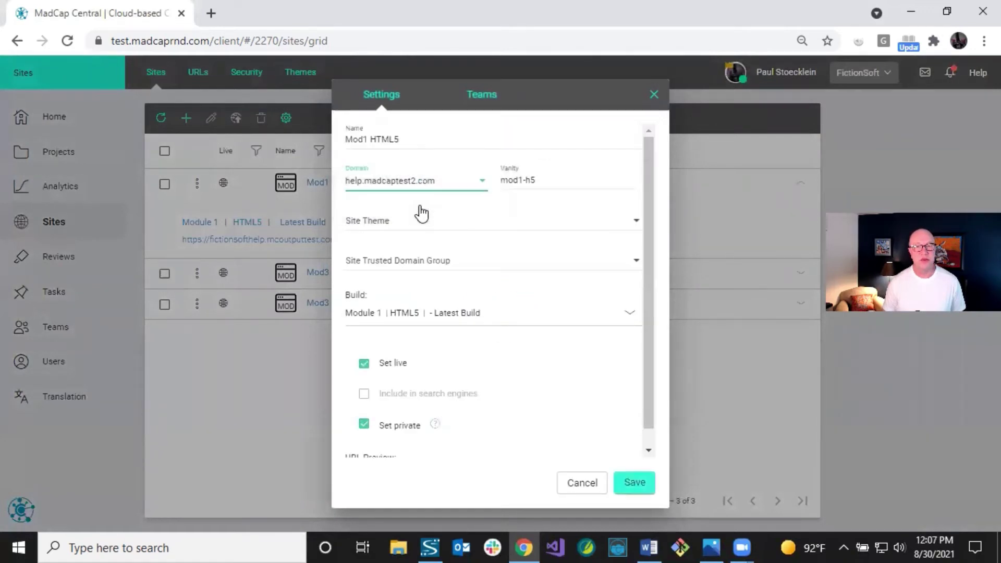
pyautogui.click(643, 483)
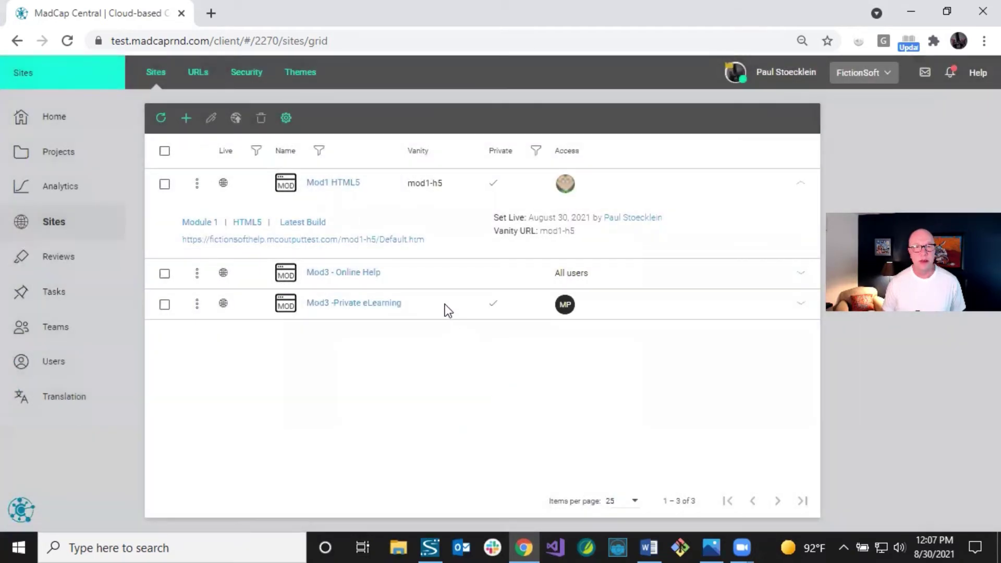
# Set the Mod3 -Private eLearning site's domain to help.madcaptest2.com, save it, and check the site URLs in the refreshed list.
pyautogui.click(445, 304)
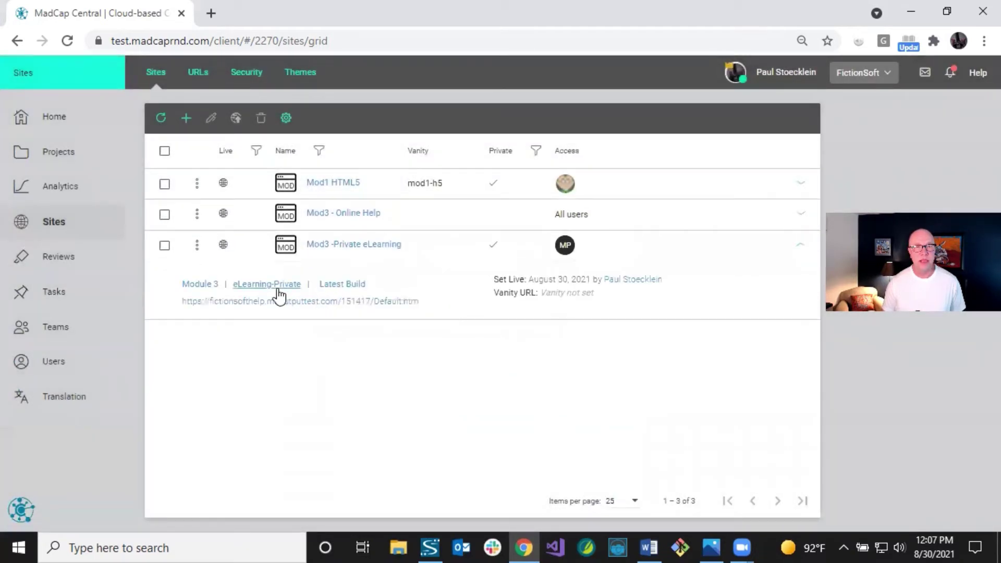
pyautogui.click(347, 252)
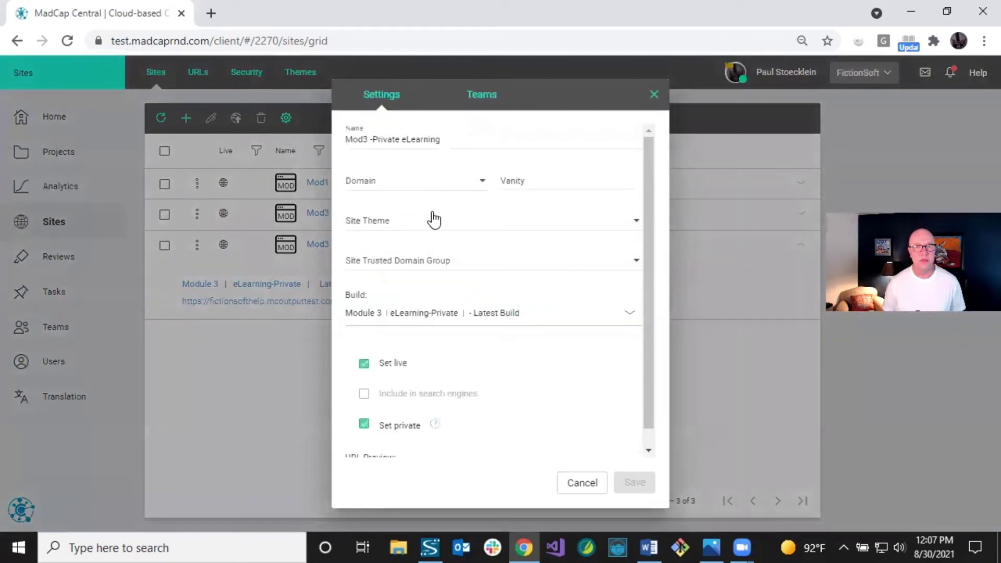
pyautogui.click(472, 183)
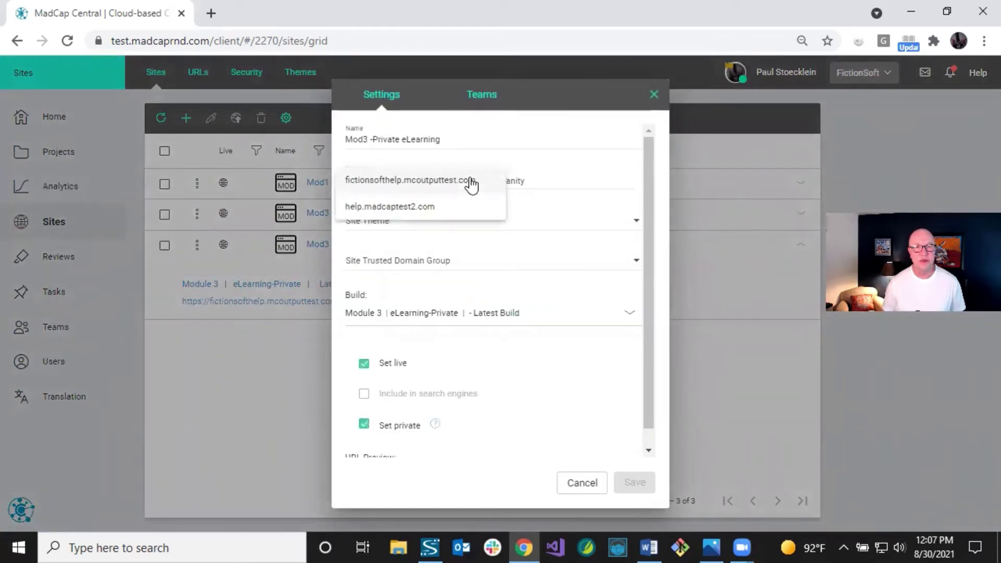
pyautogui.click(432, 207)
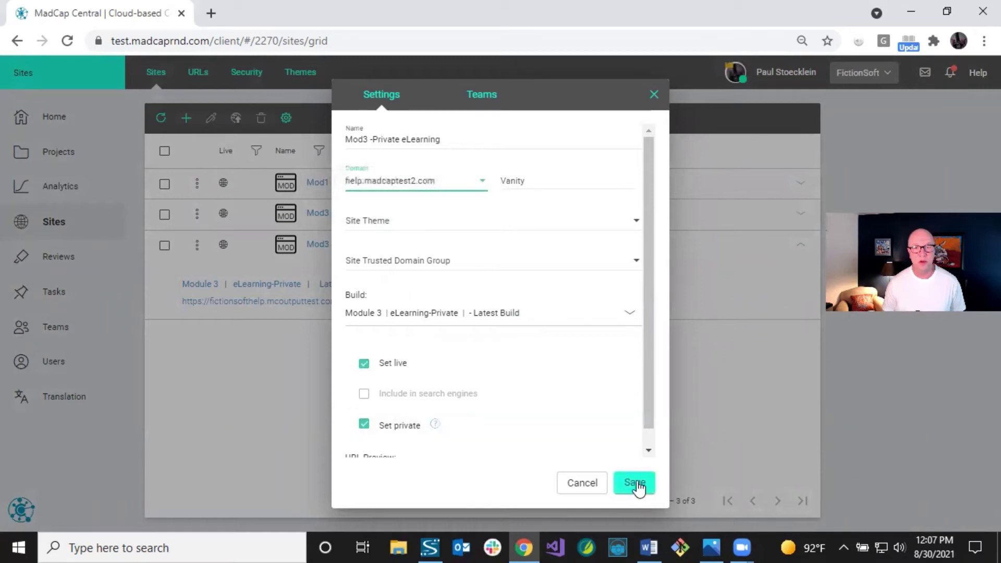
pyautogui.click(636, 481)
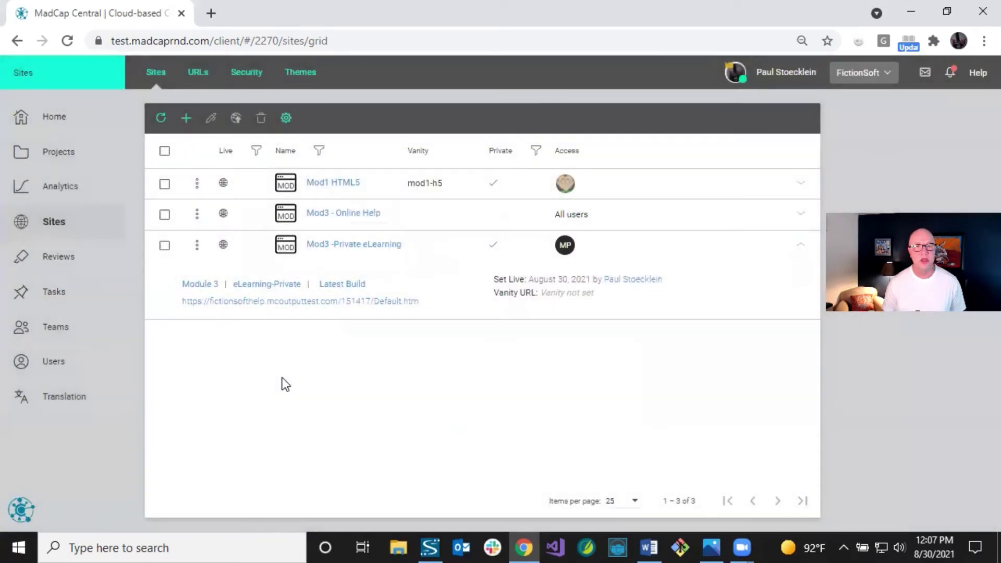
pyautogui.click(161, 118)
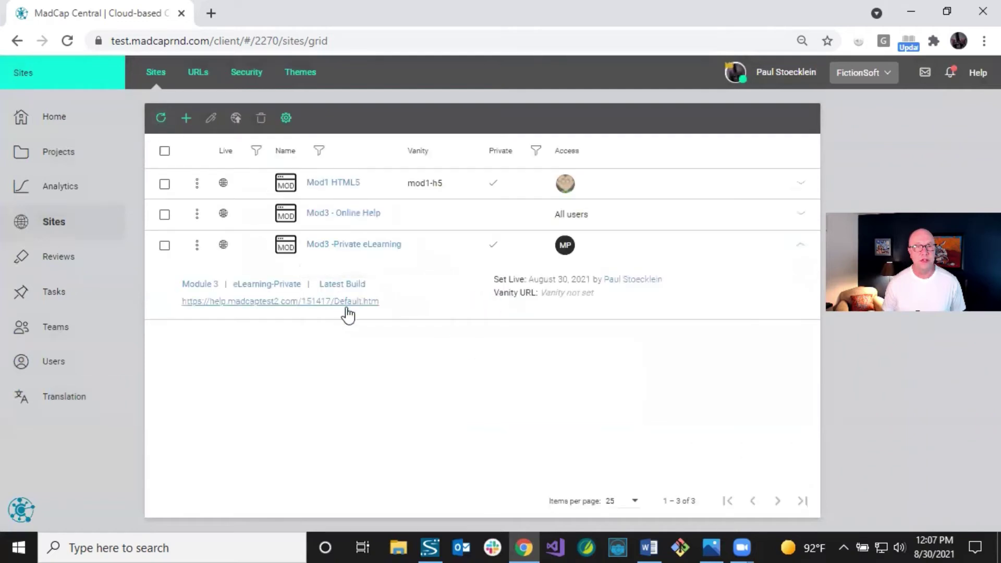
pyautogui.click(416, 209)
pyautogui.click(386, 184)
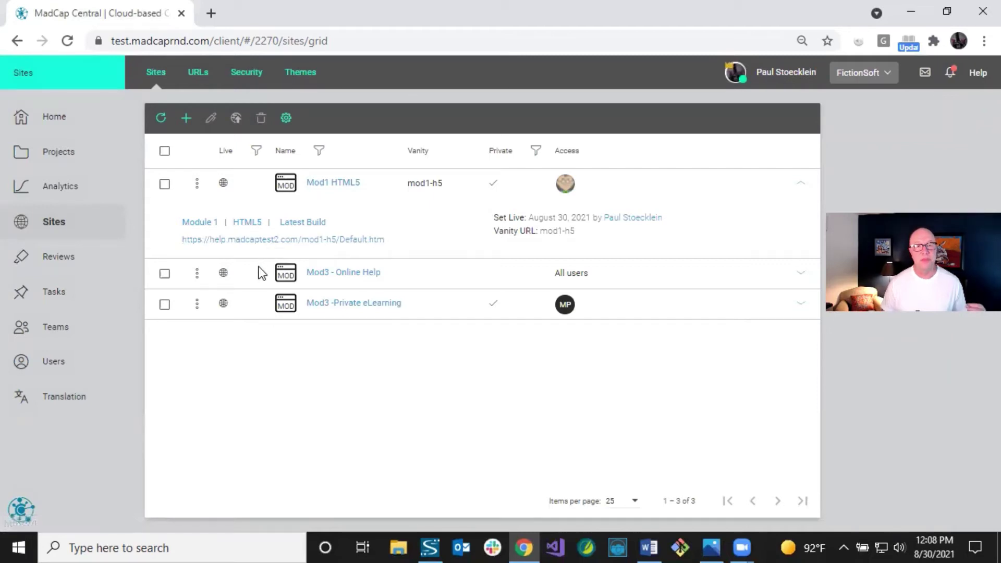
# Open the host mapped domain help.madcaptest2.com for editing and view the sites assigned to it.
pyautogui.click(191, 80)
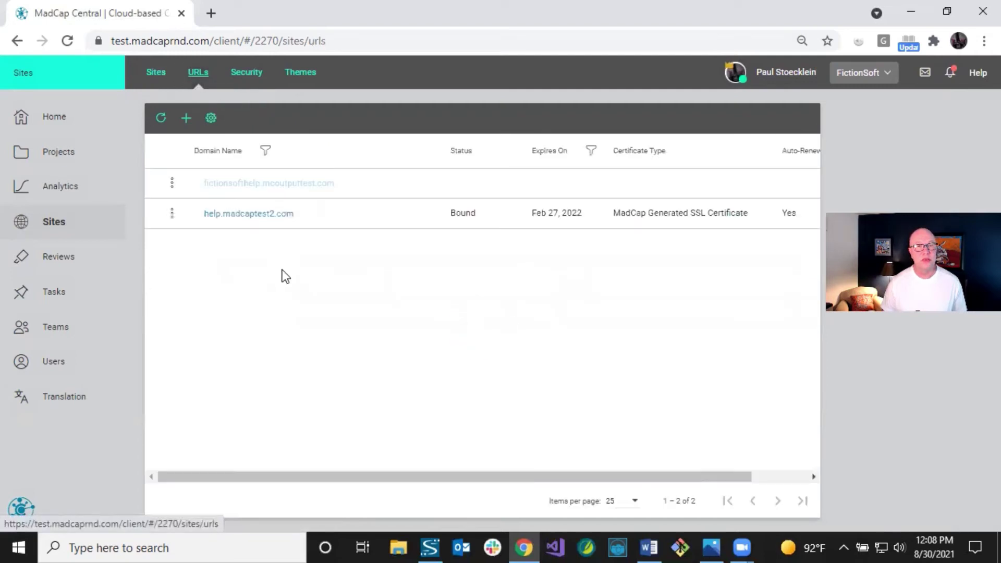
pyautogui.click(171, 213)
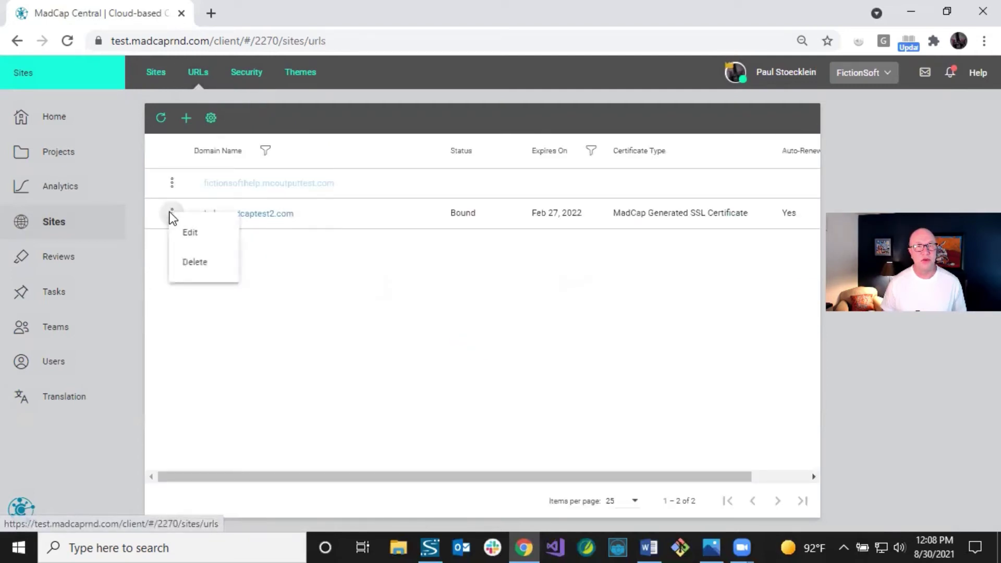
pyautogui.click(188, 233)
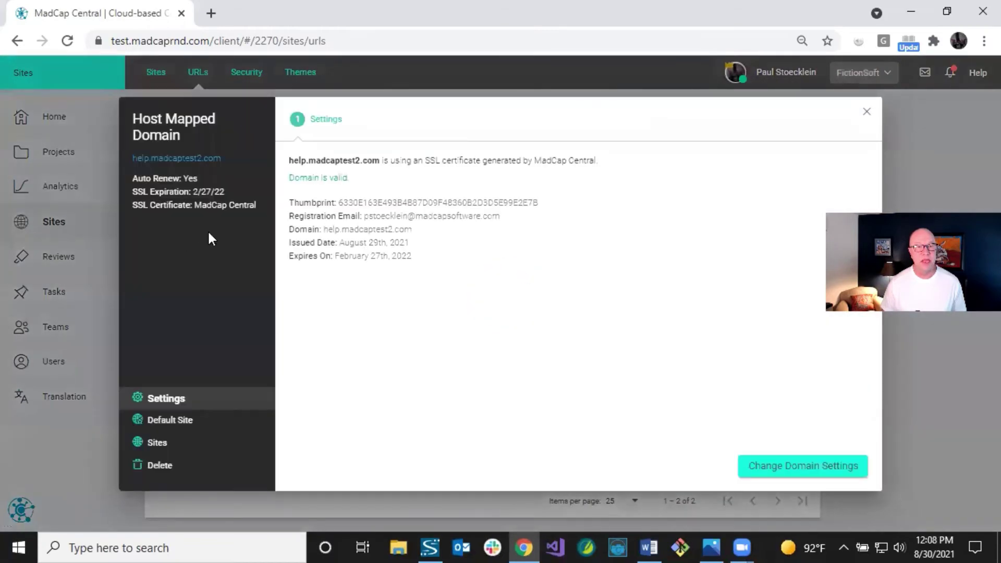
pyautogui.click(158, 444)
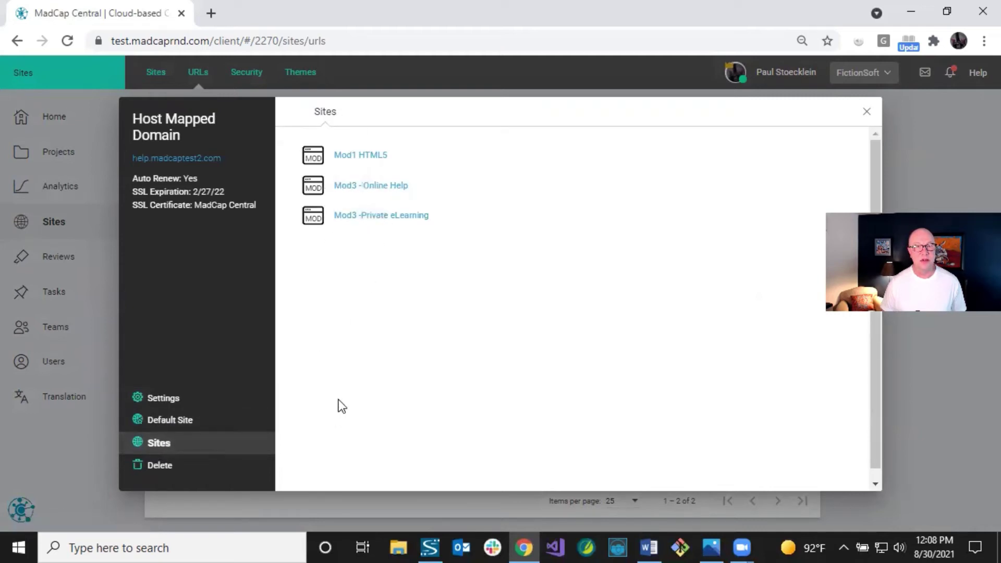
# Make Mod1 HTML5 the default site for help.madcaptest2.com, save the change, and close the domain's settings.
pyautogui.click(171, 420)
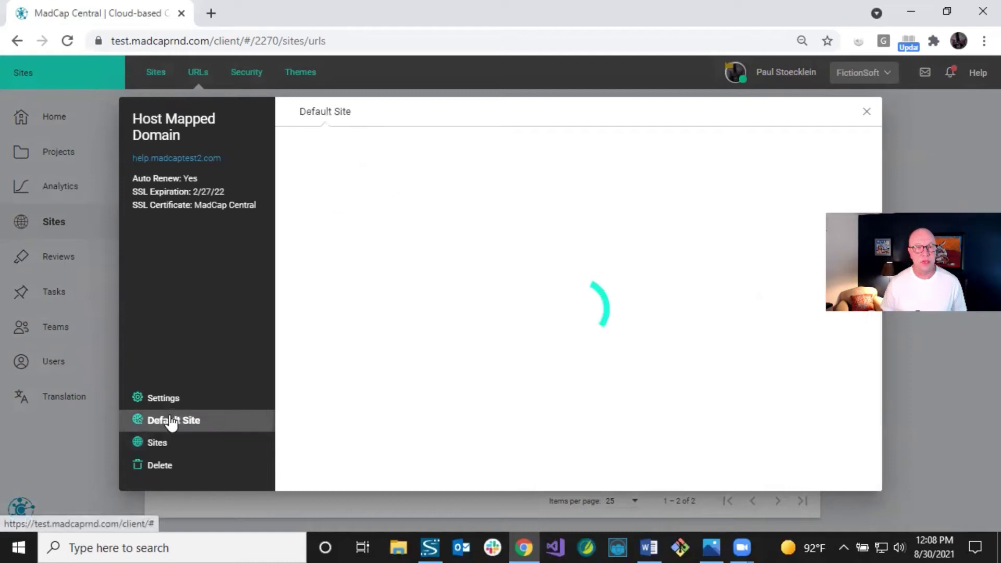
pyautogui.click(343, 177)
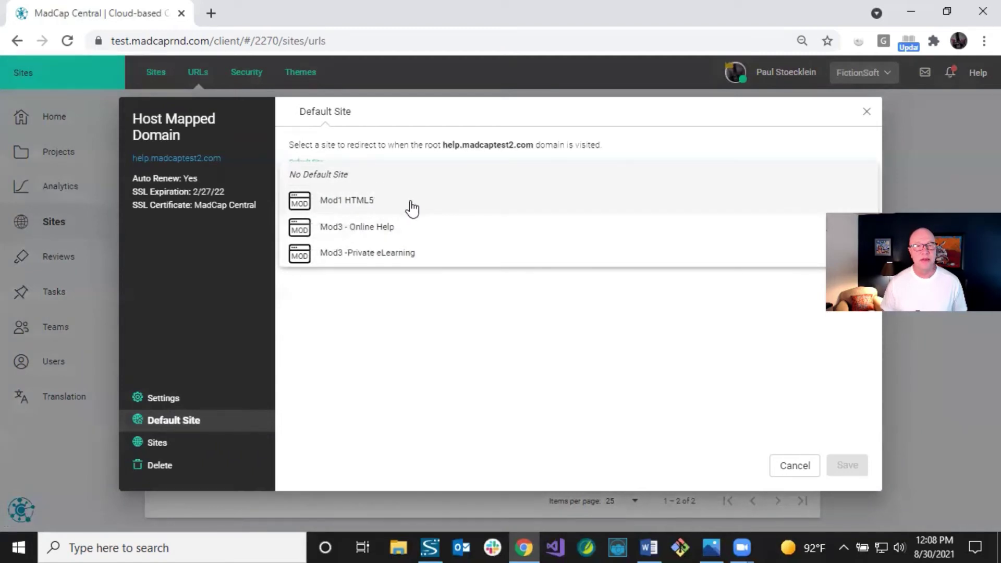
pyautogui.click(364, 200)
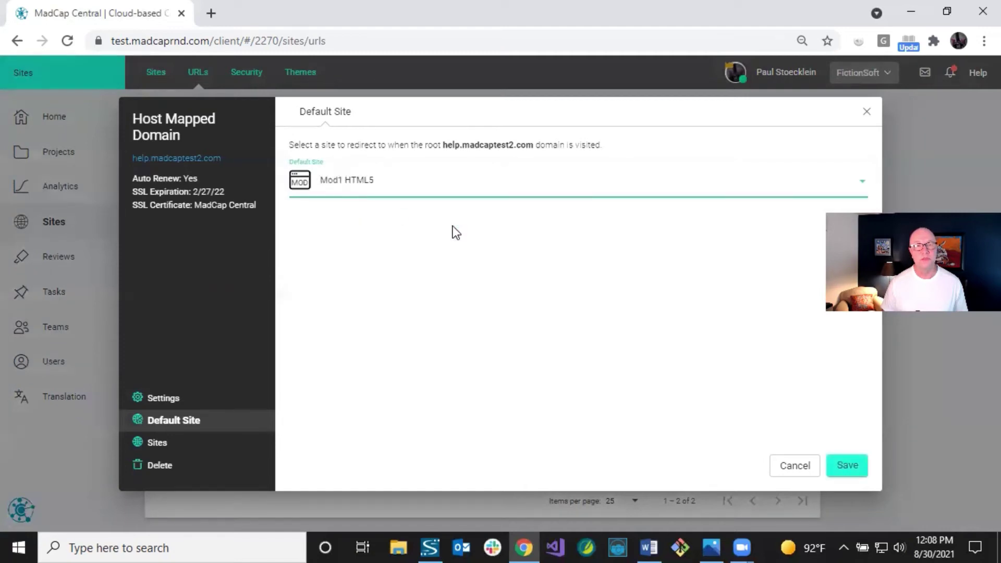
pyautogui.click(842, 469)
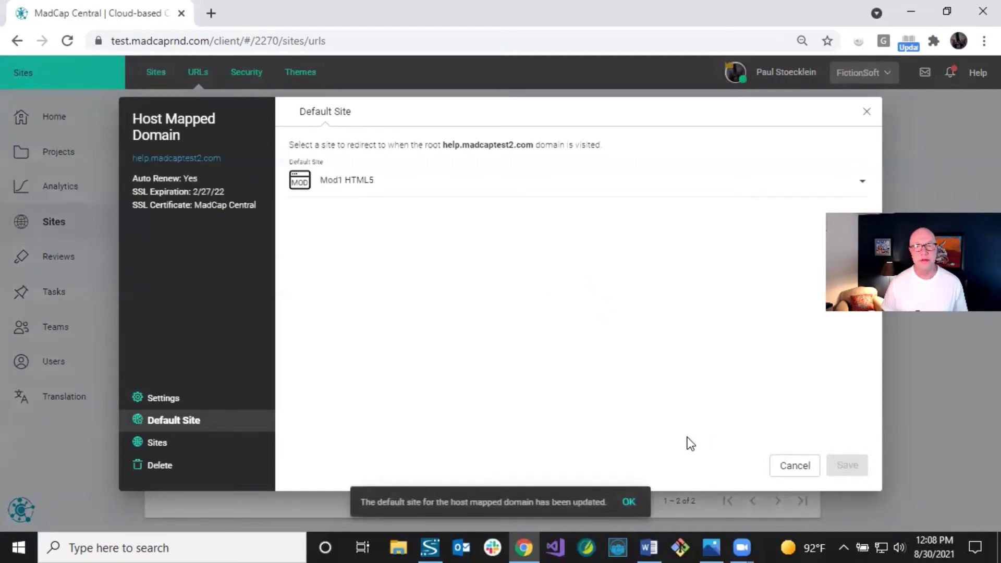
pyautogui.click(864, 111)
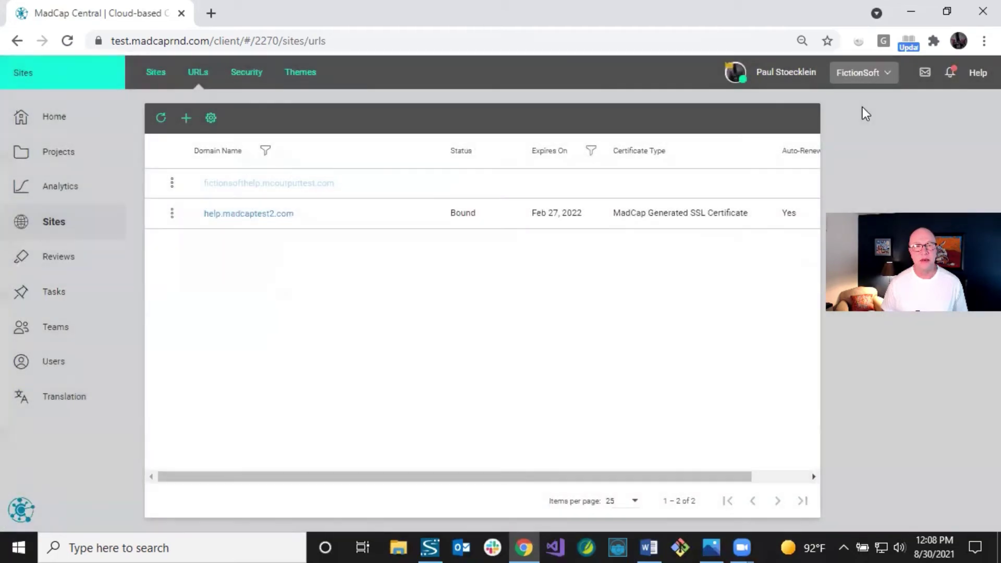
# Review the Mod1 HTML5 site's details, and check which assigned site is marked as default for help.madcaptest2.com.
pyautogui.click(157, 84)
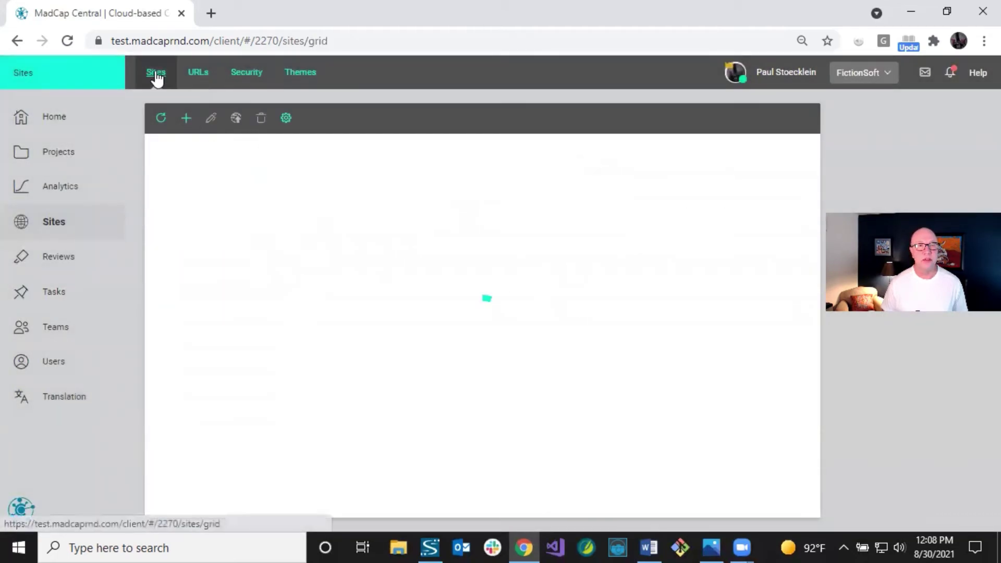
pyautogui.click(395, 183)
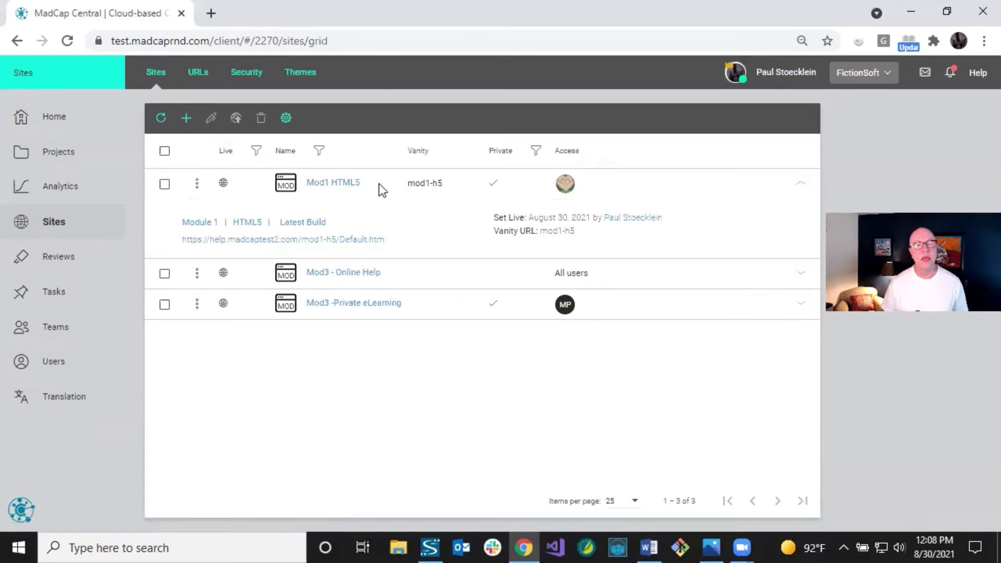
pyautogui.click(198, 77)
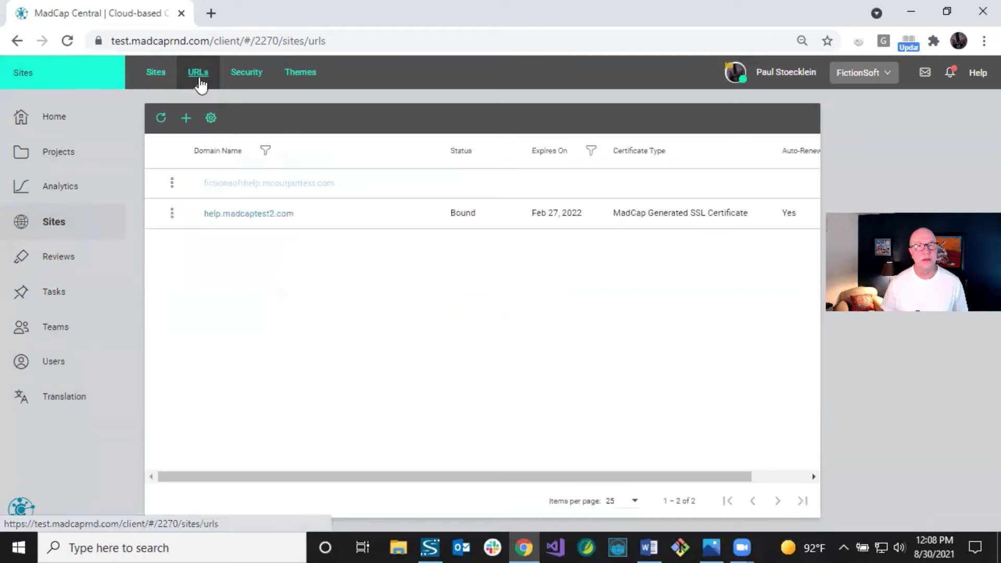
pyautogui.click(172, 213)
pyautogui.click(190, 236)
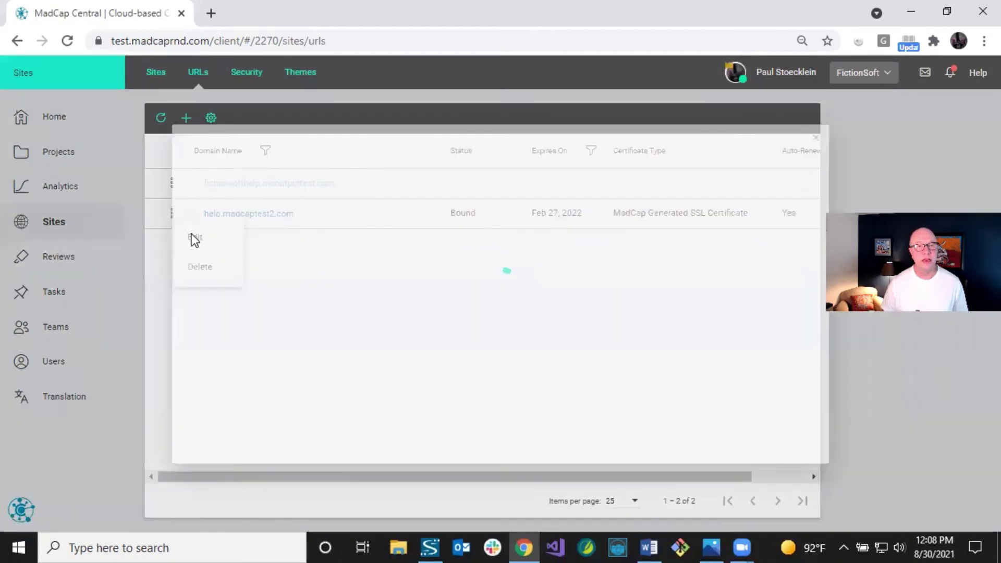
pyautogui.click(173, 444)
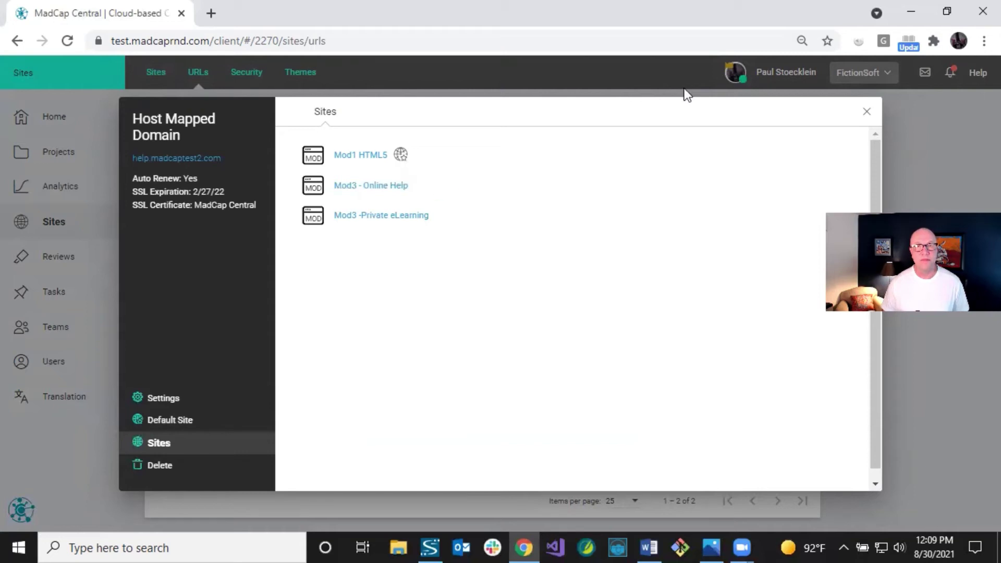
pyautogui.click(866, 112)
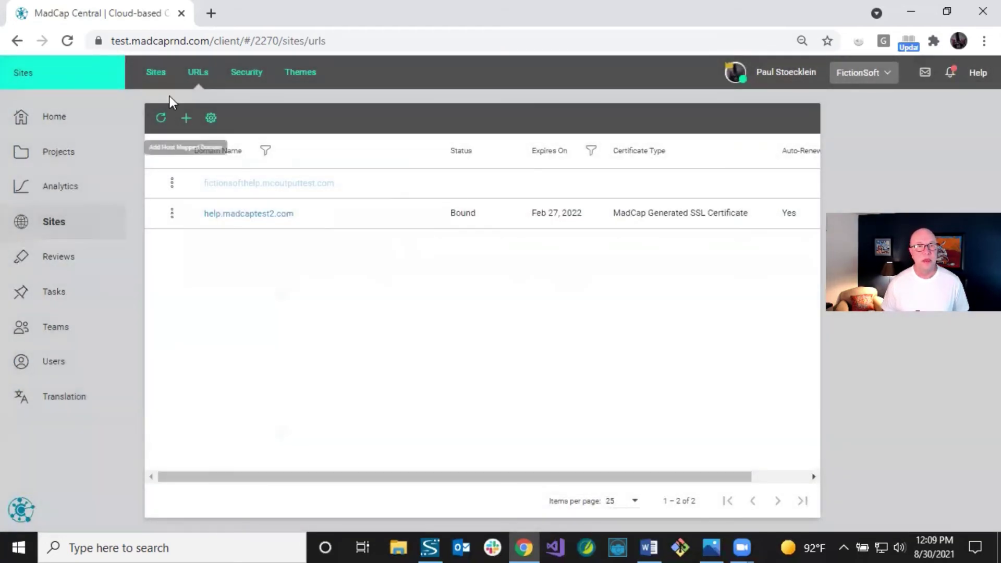
# Return to the sites list and compare the URLs of Mod1 HTML5 and Mod3 - Online Help.
pyautogui.click(156, 73)
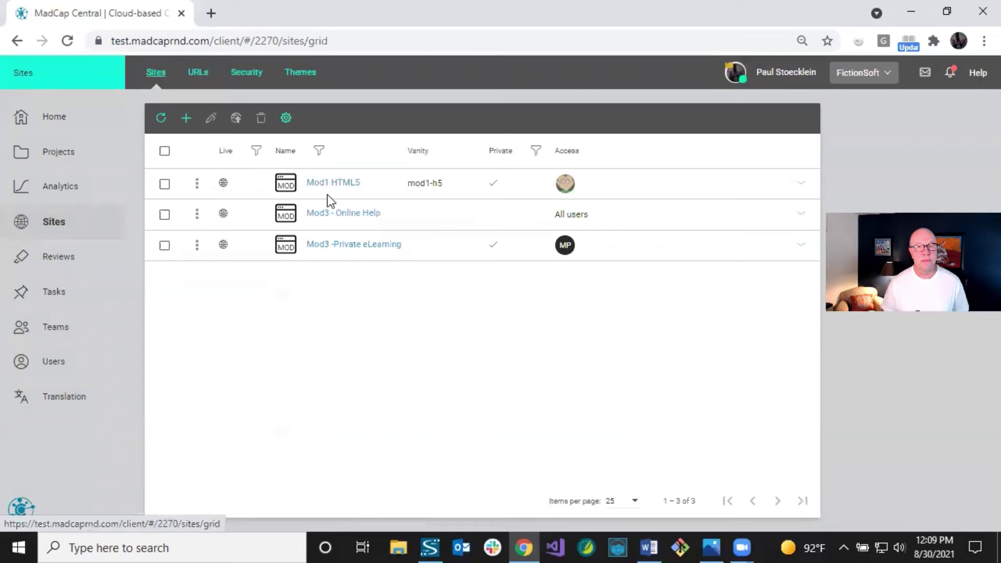
pyautogui.click(384, 184)
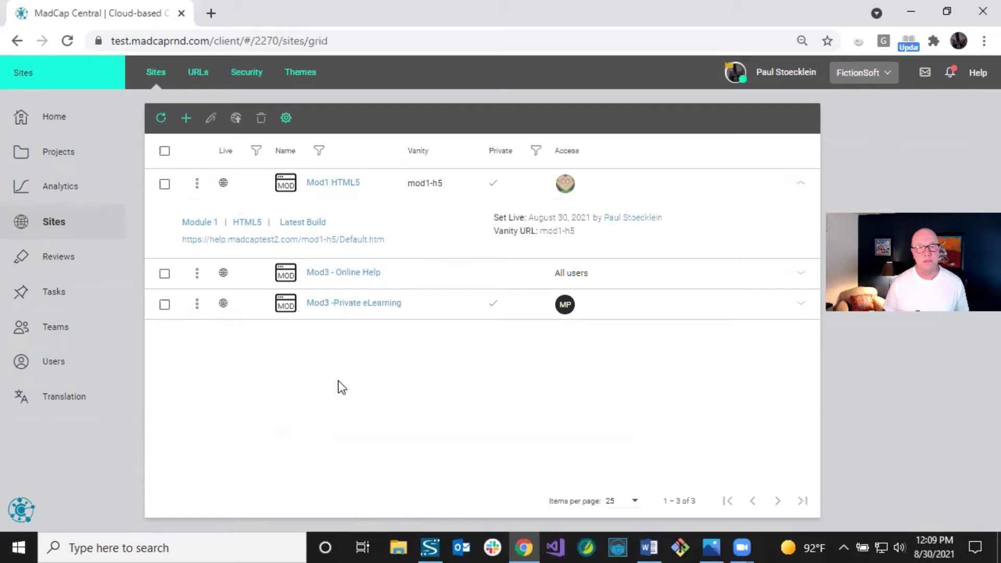
pyautogui.click(399, 274)
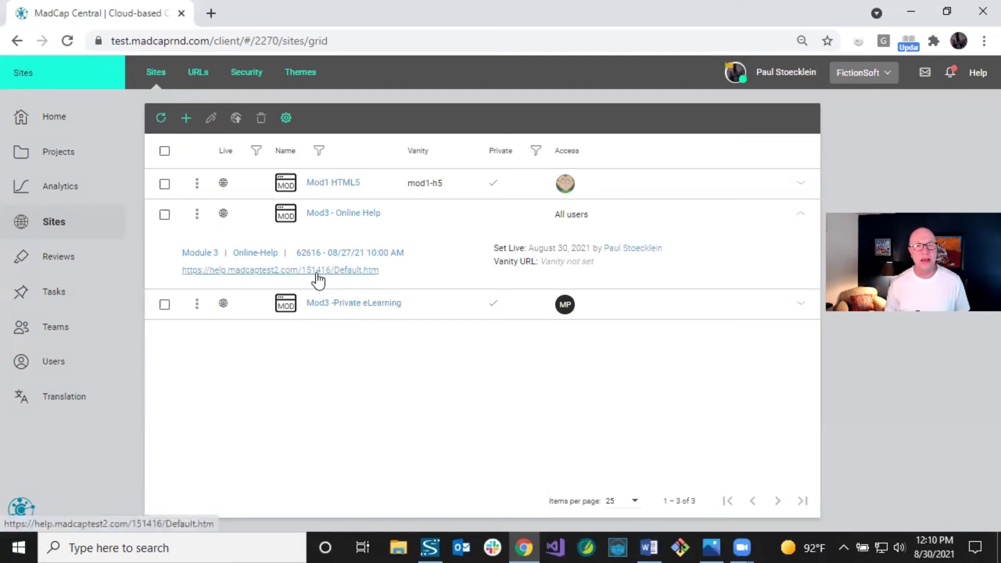
# Set the Mod3 - Online Help site's vanity to mod3helpv1, save its settings, and refresh the sites list.
pyautogui.click(312, 212)
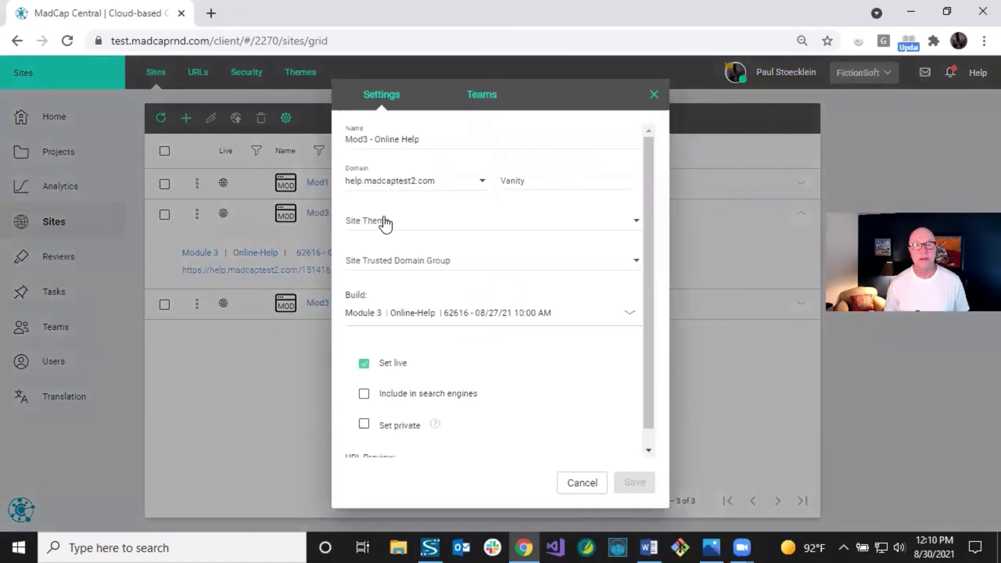
pyautogui.click(538, 176)
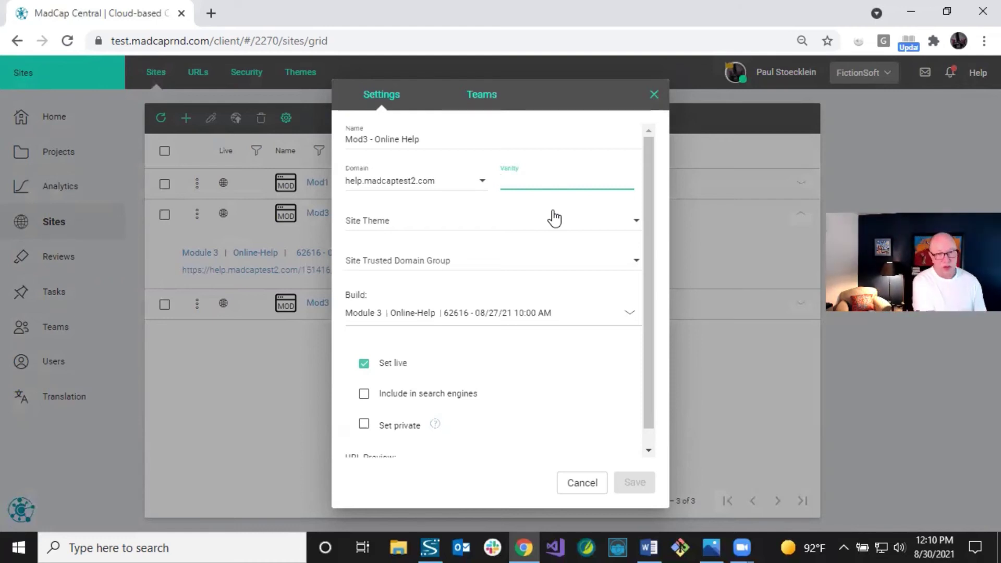
pyautogui.write('mod3')
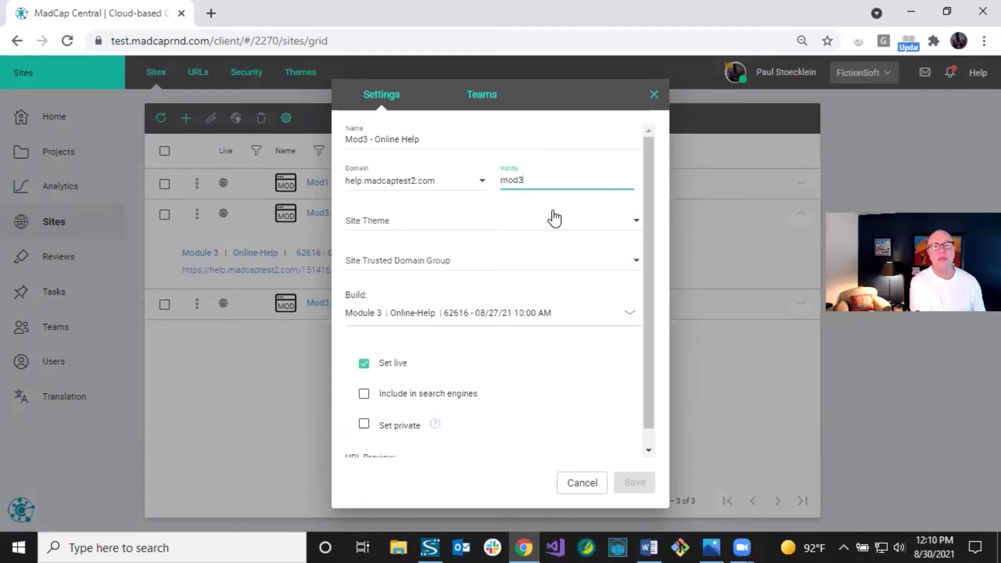
pyautogui.write('hel')
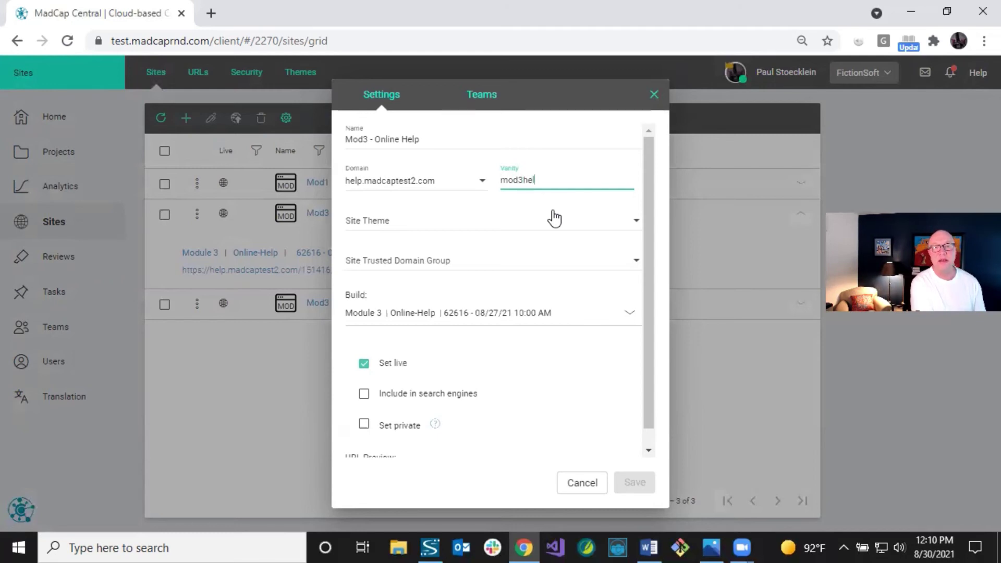
pyautogui.write('pv1')
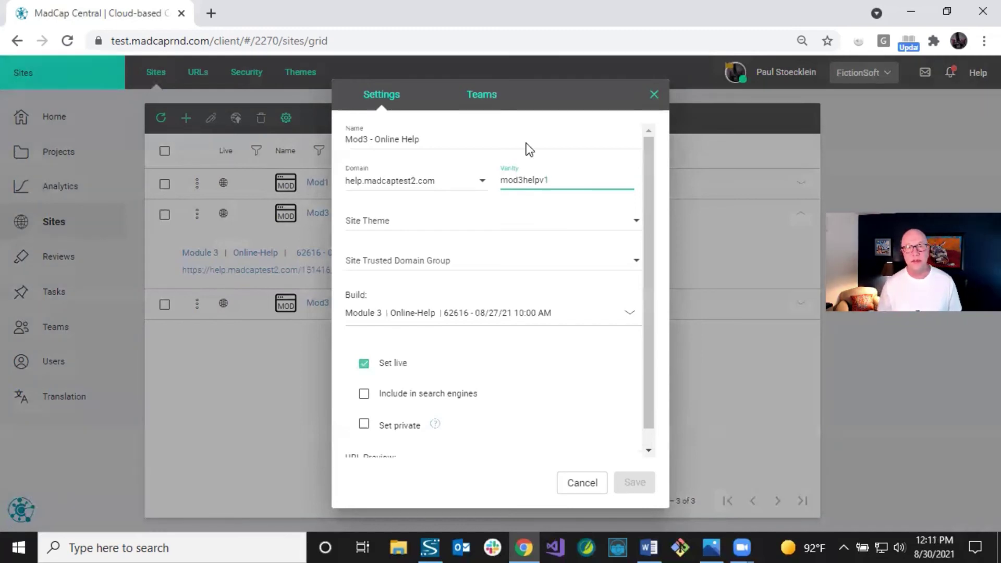
pyautogui.click(523, 104)
pyautogui.click(395, 99)
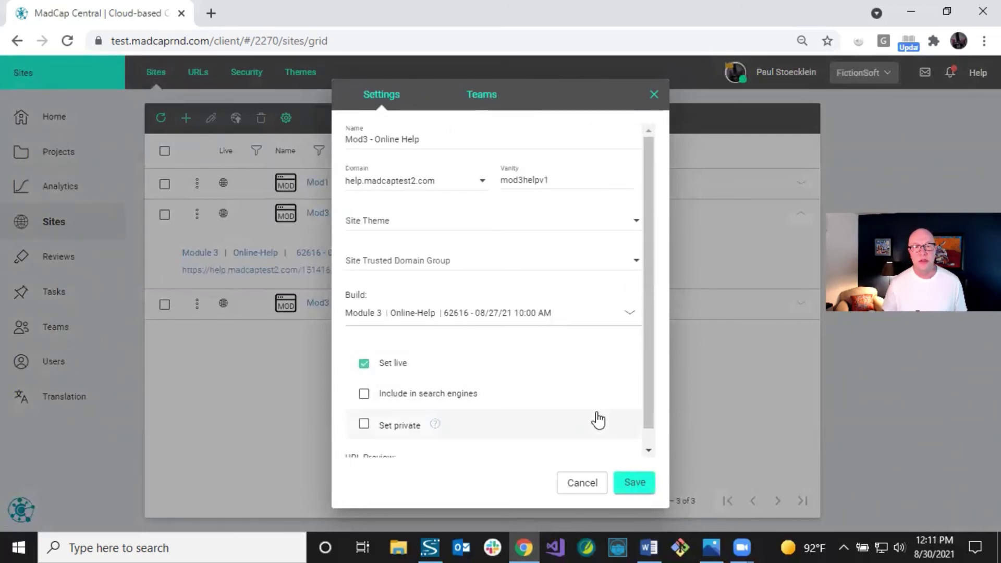
pyautogui.click(642, 482)
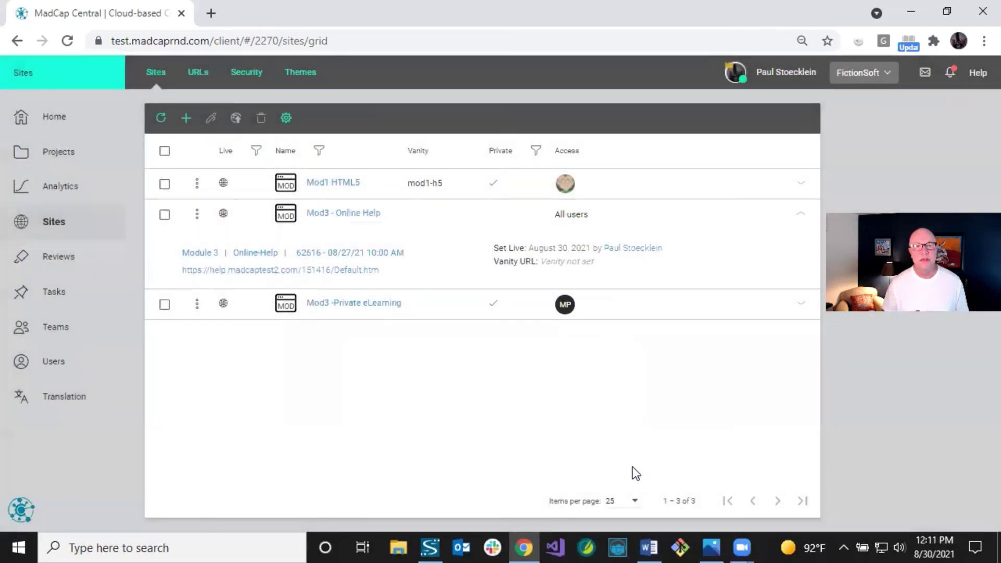
pyautogui.click(161, 117)
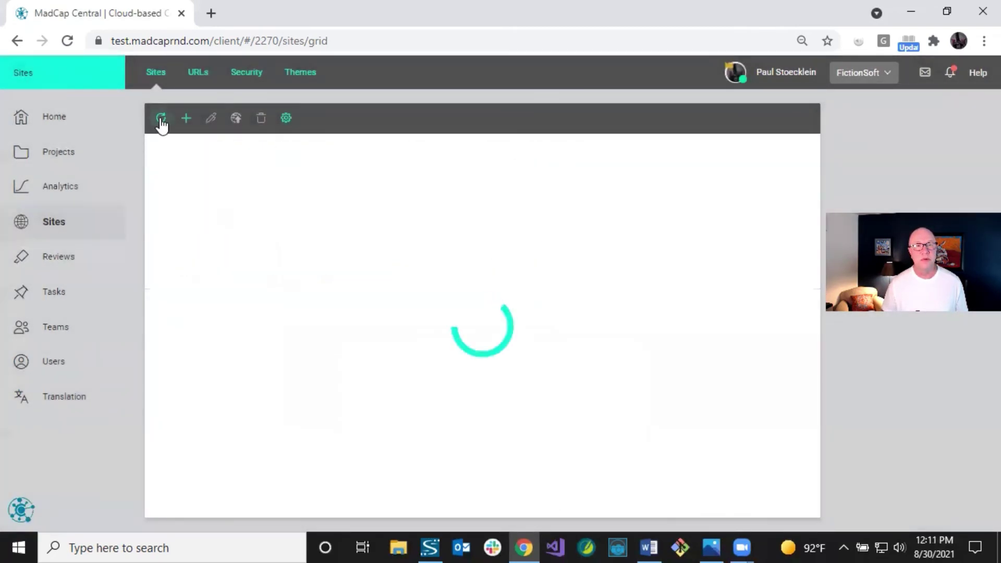